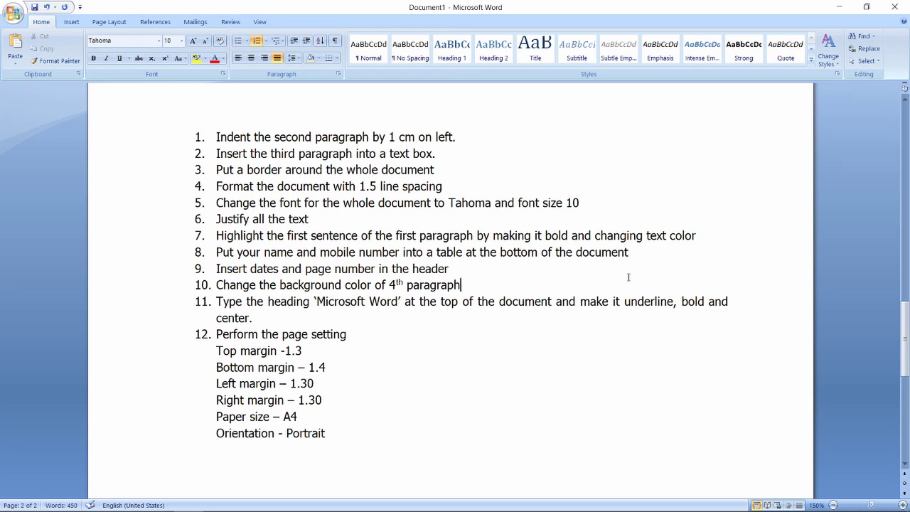
Step: Place the cursor after task 10 and go back up to the body paragraphs at the top of page 1
{"action": "left_click", "coordinate": [628, 277]}
{"action": "scroll", "coordinate": [376, 313], "scroll_direction": "up", "scroll_amount": 5}
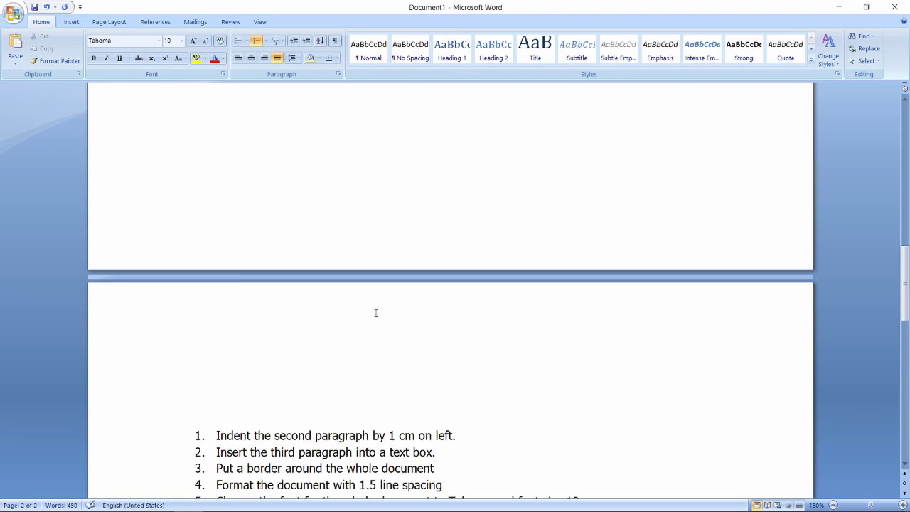
{"action": "scroll", "coordinate": [374, 311], "scroll_direction": "up", "scroll_amount": 5}
{"action": "scroll", "coordinate": [374, 310], "scroll_direction": "up", "scroll_amount": 5}
{"action": "scroll", "coordinate": [374, 313], "scroll_direction": "down", "scroll_amount": 3}
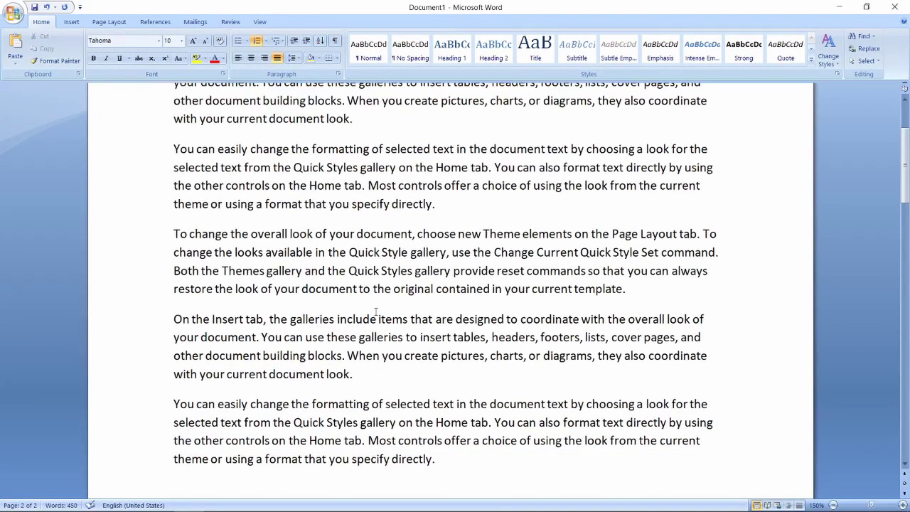
{"action": "scroll", "coordinate": [374, 313], "scroll_direction": "up", "scroll_amount": 3}
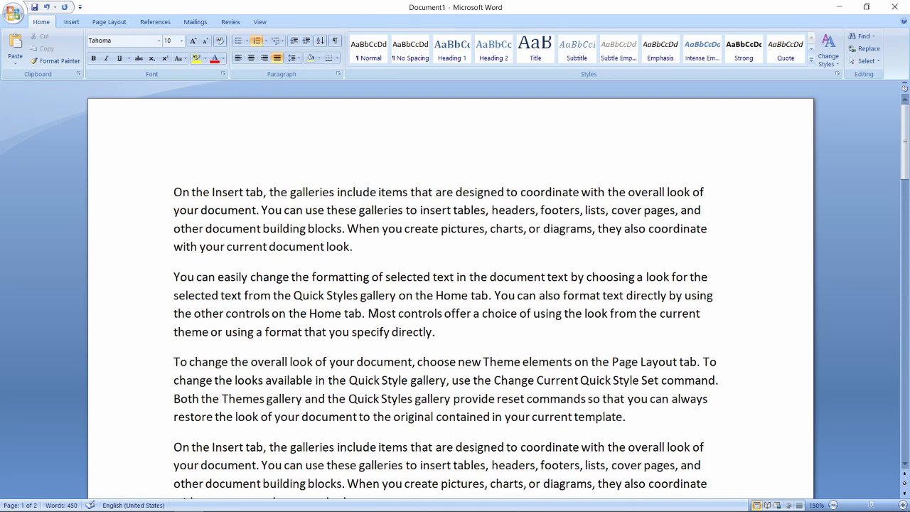
{"action": "scroll", "coordinate": [369, 313], "scroll_direction": "down", "scroll_amount": 1}
{"action": "scroll", "coordinate": [368, 313], "scroll_direction": "down", "scroll_amount": 1}
{"action": "scroll", "coordinate": [369, 313], "scroll_direction": "up", "scroll_amount": 2}
{"action": "scroll", "coordinate": [368, 313], "scroll_direction": "down", "scroll_amount": 2}
{"action": "scroll", "coordinate": [375, 316], "scroll_direction": "down", "scroll_amount": 2}
{"action": "scroll", "coordinate": [376, 313], "scroll_direction": "down", "scroll_amount": 4}
{"action": "scroll", "coordinate": [376, 313], "scroll_direction": "down", "scroll_amount": 3}
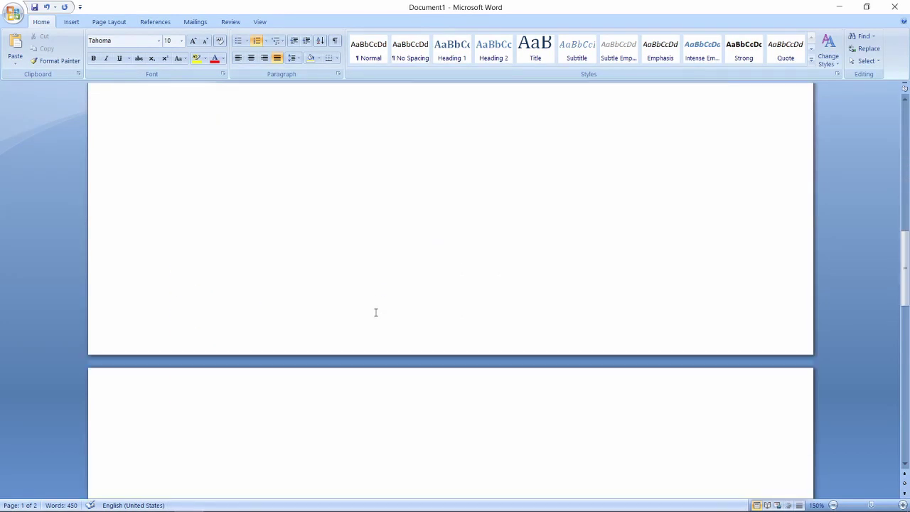
{"action": "scroll", "coordinate": [375, 313], "scroll_direction": "down", "scroll_amount": 5}
{"action": "scroll", "coordinate": [376, 312], "scroll_direction": "down", "scroll_amount": 3}
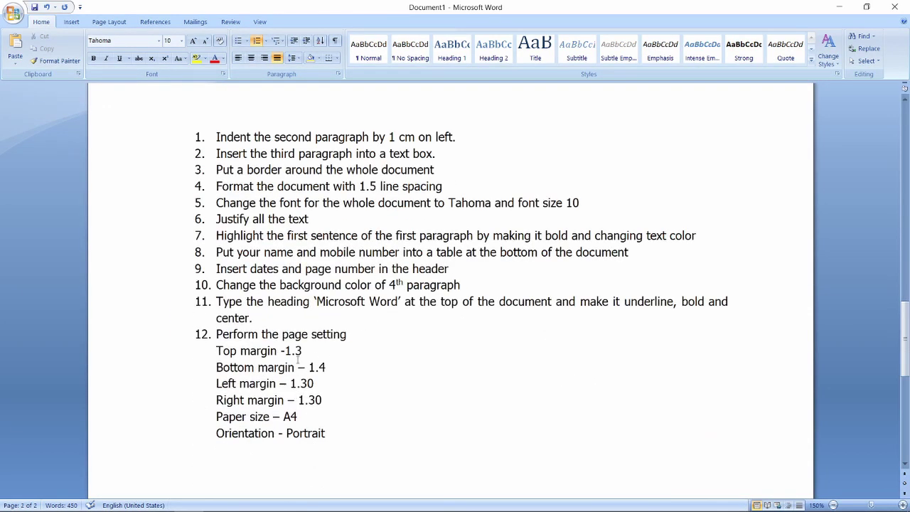
{"action": "scroll", "coordinate": [316, 269], "scroll_direction": "up", "scroll_amount": 1}
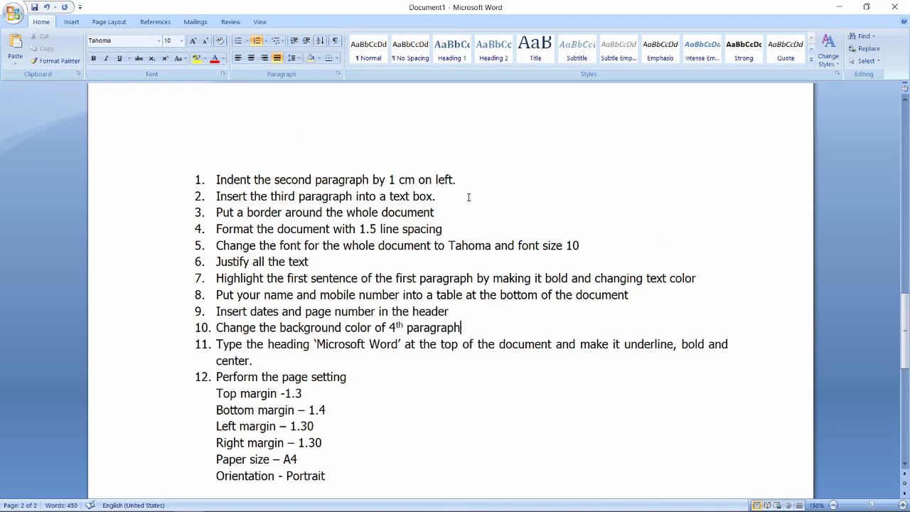
{"action": "scroll", "coordinate": [365, 266], "scroll_direction": "up", "scroll_amount": 4}
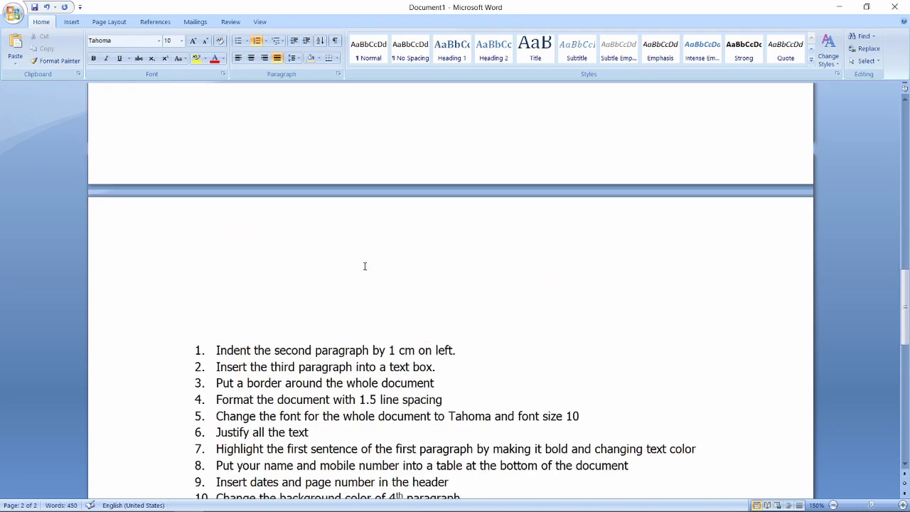
{"action": "scroll", "coordinate": [363, 264], "scroll_direction": "up", "scroll_amount": 3}
{"action": "scroll", "coordinate": [363, 264], "scroll_direction": "up", "scroll_amount": 3}
{"action": "scroll", "coordinate": [365, 264], "scroll_direction": "up", "scroll_amount": 3}
{"action": "scroll", "coordinate": [367, 264], "scroll_direction": "up", "scroll_amount": 3}
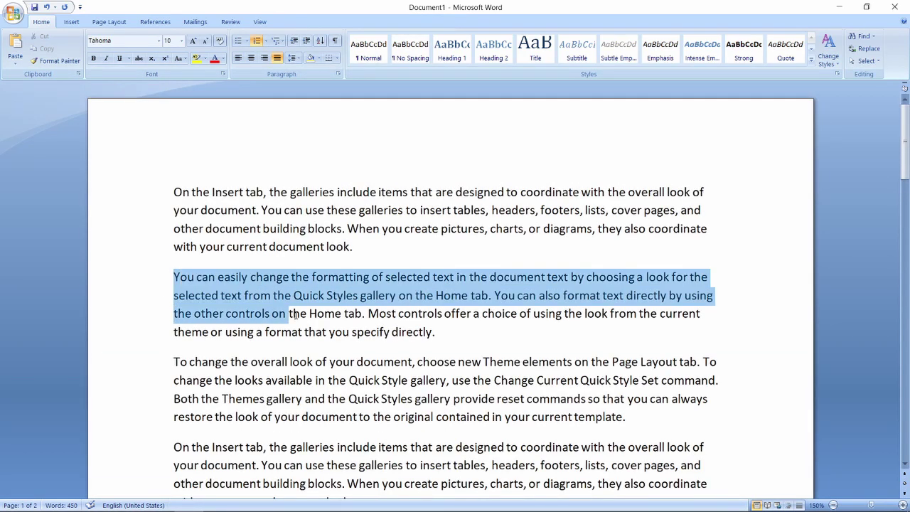
Step: Increase the left indent of the paragraph beginning 'You can easily change'
{"action": "left_click_drag", "start_coordinate": [171, 278], "coordinate": [437, 345]}
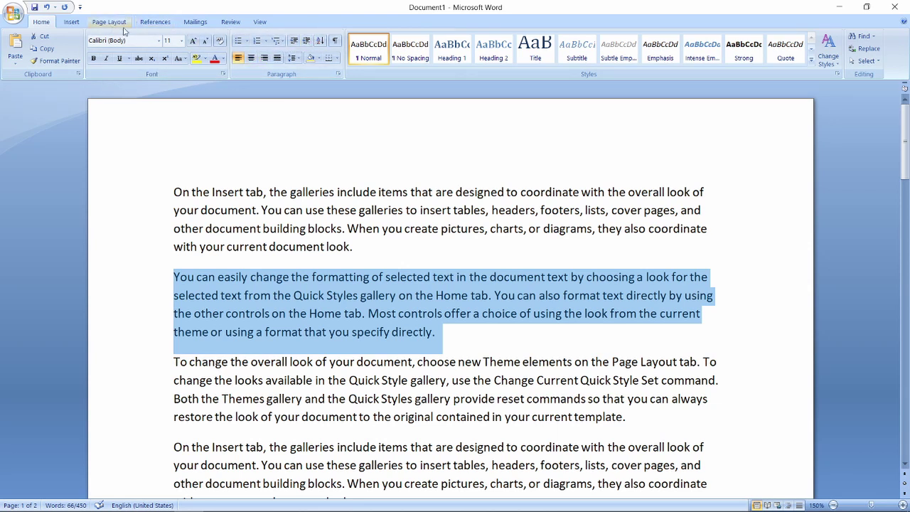
{"action": "left_click", "coordinate": [308, 43]}
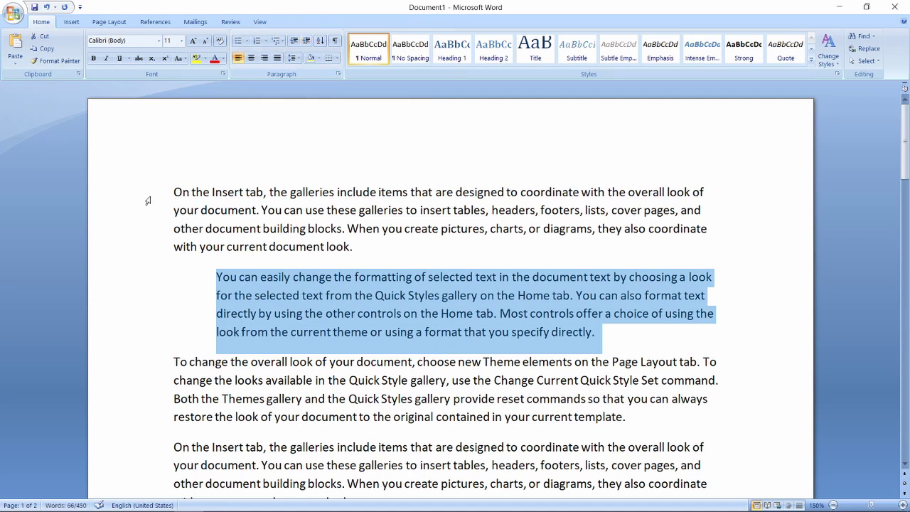
{"action": "left_click", "coordinate": [209, 341]}
Step: Select the whole third paragraph, beginning 'To change the overall look'
{"action": "scroll", "coordinate": [209, 341], "scroll_direction": "down", "scroll_amount": 3}
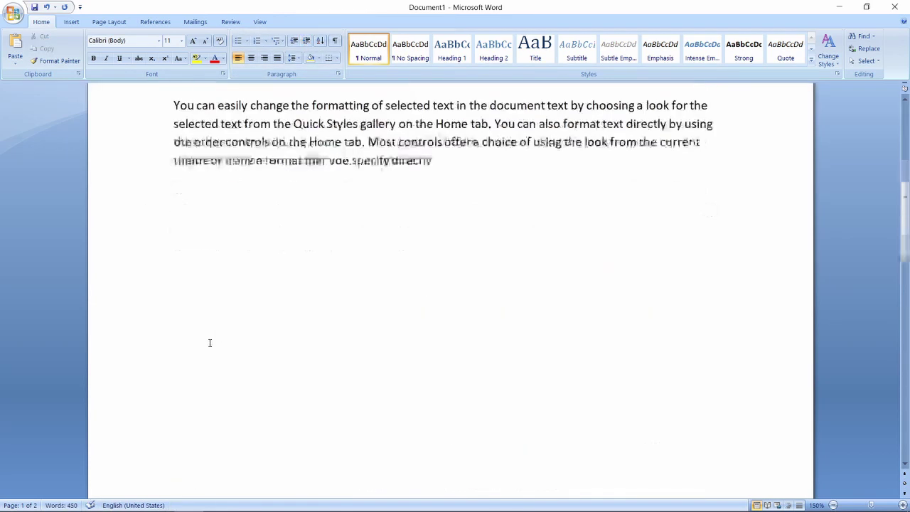
{"action": "scroll", "coordinate": [210, 343], "scroll_direction": "down", "scroll_amount": 10}
{"action": "scroll", "coordinate": [210, 343], "scroll_direction": "down", "scroll_amount": 3}
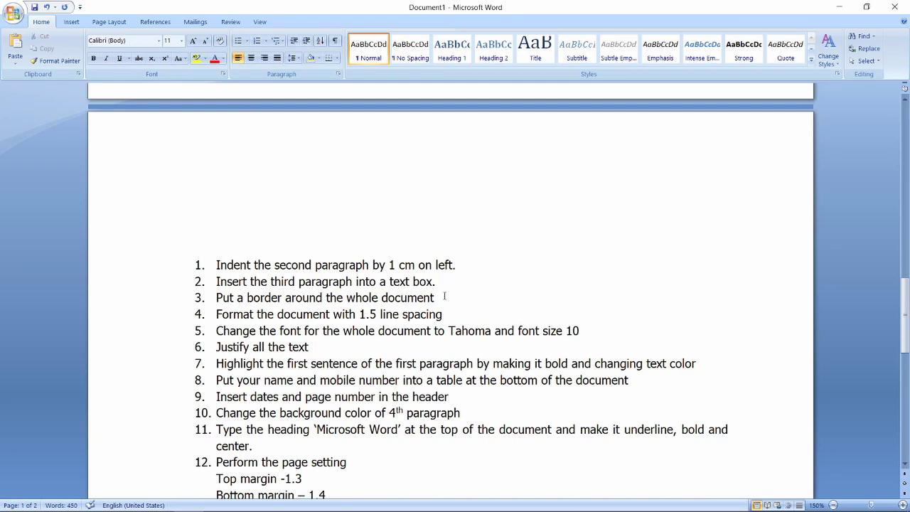
{"action": "scroll", "coordinate": [363, 313], "scroll_direction": "up", "scroll_amount": 5}
{"action": "scroll", "coordinate": [363, 312], "scroll_direction": "up", "scroll_amount": 5}
{"action": "scroll", "coordinate": [364, 313], "scroll_direction": "up", "scroll_amount": 4}
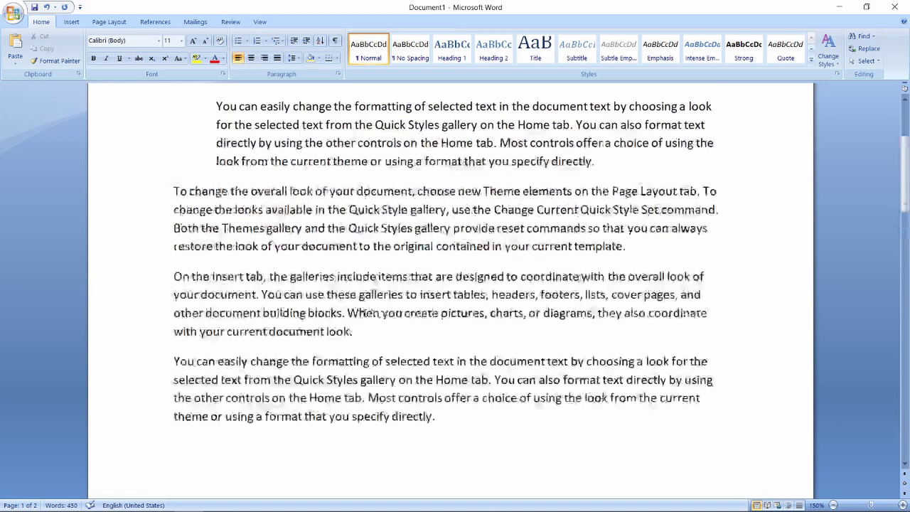
{"action": "scroll", "coordinate": [363, 313], "scroll_direction": "up", "scroll_amount": 3}
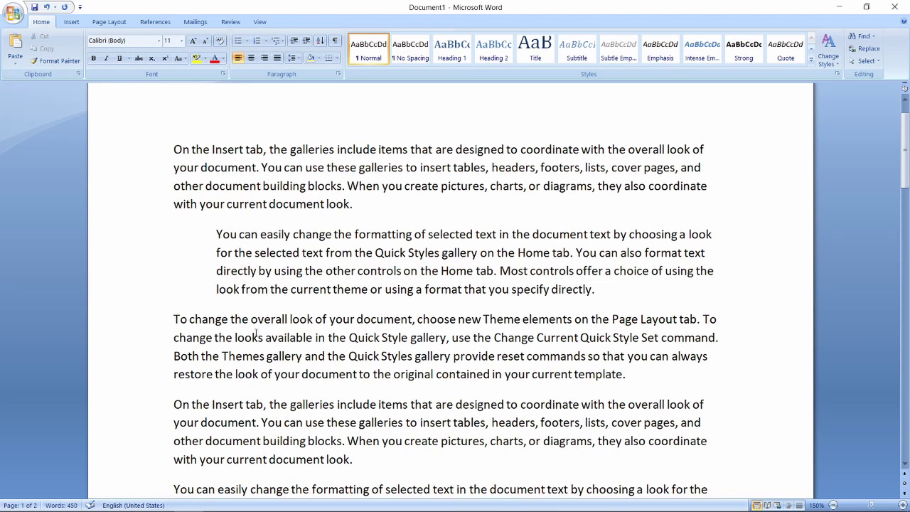
{"action": "scroll", "coordinate": [258, 337], "scroll_direction": "down", "scroll_amount": 2}
{"action": "left_click_drag", "start_coordinate": [173, 235], "coordinate": [630, 298]}
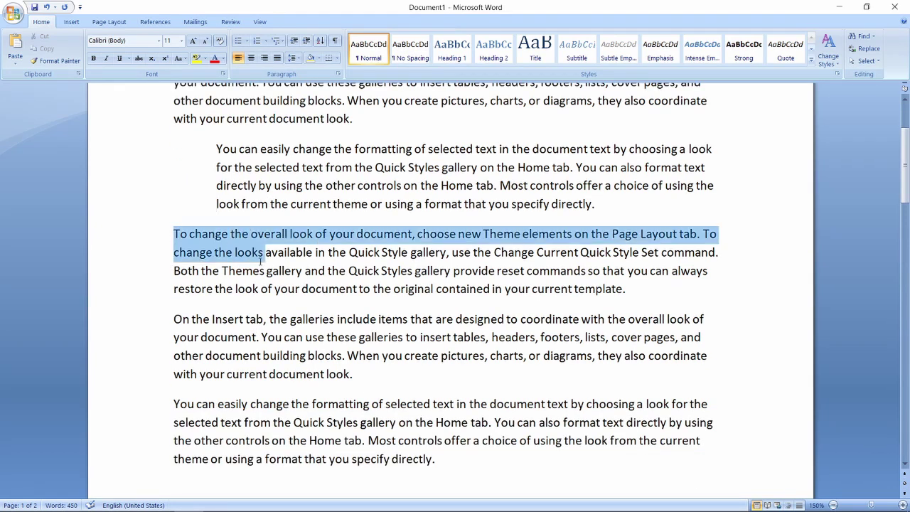
Step: Enclose the selected 'To change the overall look' paragraph in a drawn text box
{"action": "left_click", "coordinate": [69, 22]}
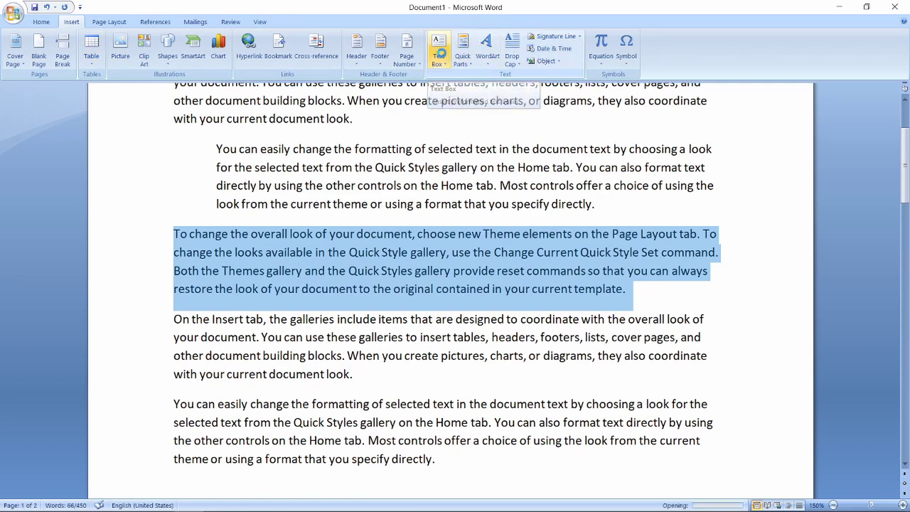
{"action": "left_click", "coordinate": [441, 60]}
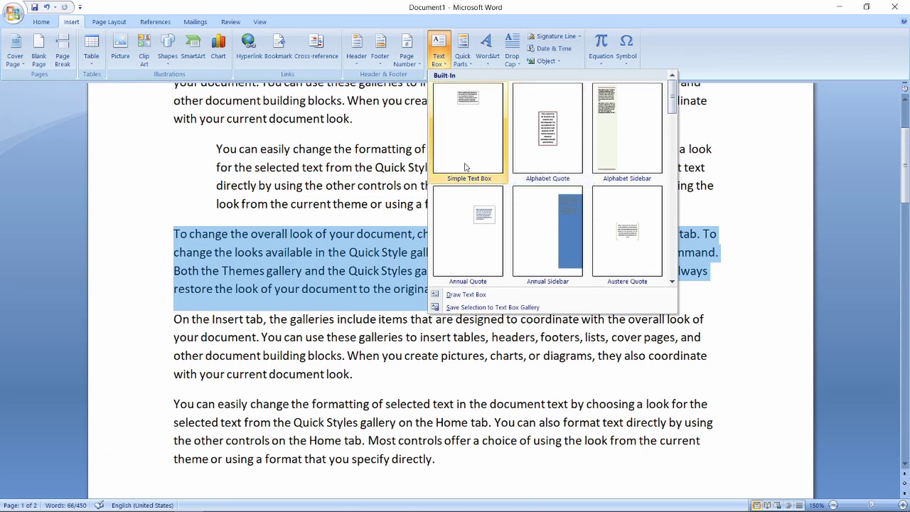
{"action": "left_click", "coordinate": [473, 294]}
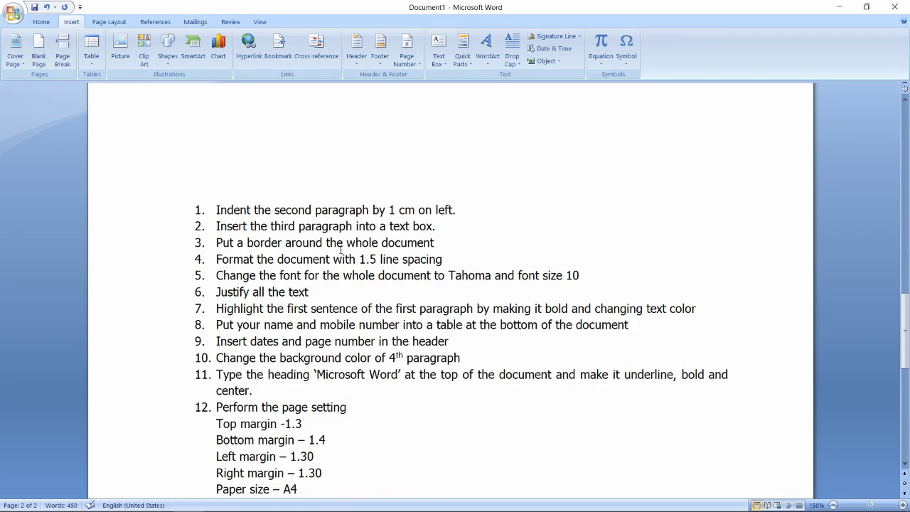
{"action": "scroll", "coordinate": [360, 260], "scroll_direction": "up", "scroll_amount": 3}
{"action": "scroll", "coordinate": [360, 260], "scroll_direction": "up", "scroll_amount": 5}
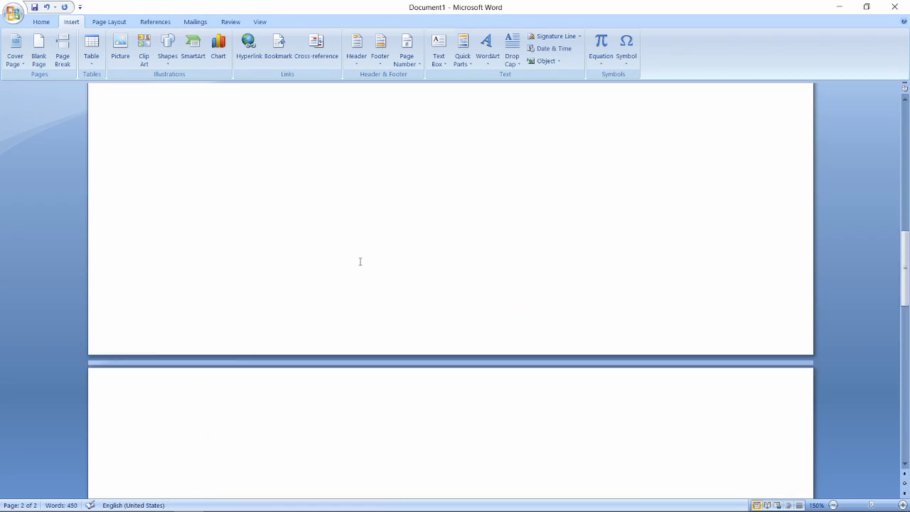
{"action": "scroll", "coordinate": [360, 260], "scroll_direction": "up", "scroll_amount": 10}
{"action": "scroll", "coordinate": [169, 109], "scroll_direction": "up", "scroll_amount": 5}
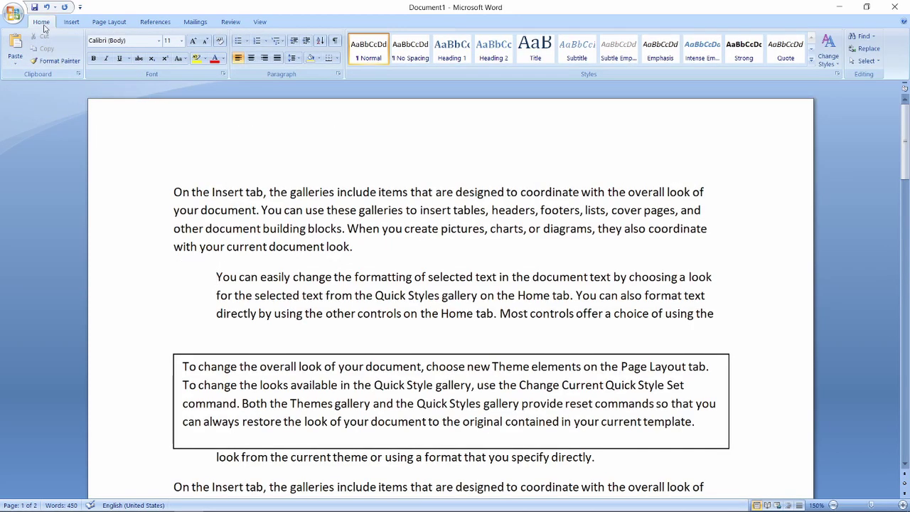
Step: Apply a plain Box page border to the whole document
{"action": "left_click", "coordinate": [109, 22]}
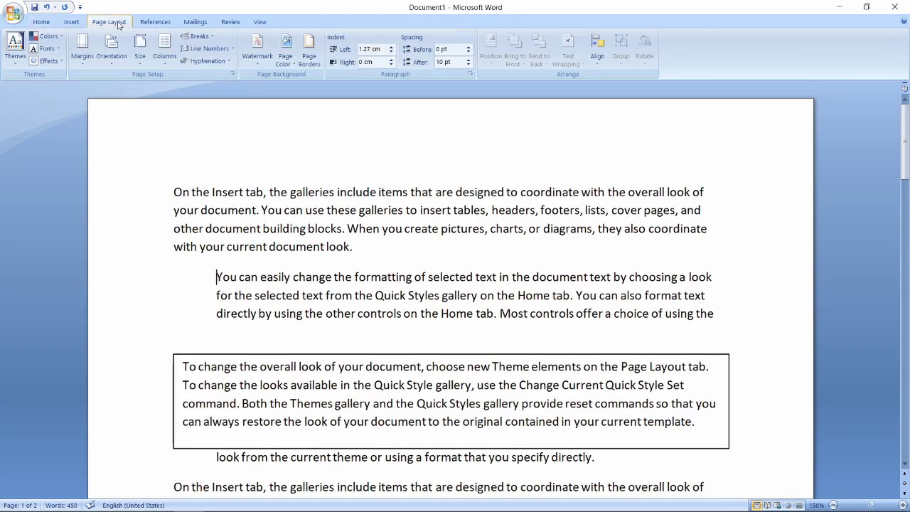
{"action": "left_click", "coordinate": [308, 56]}
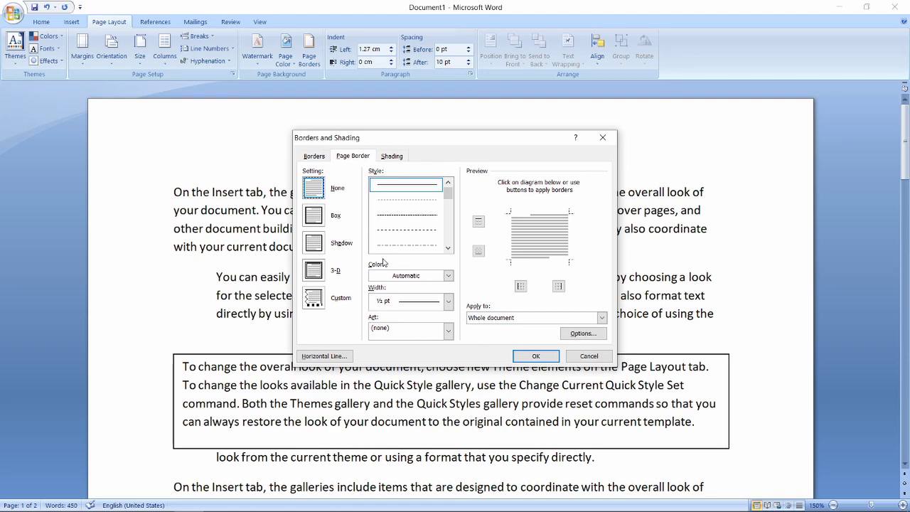
{"action": "left_click", "coordinate": [313, 219]}
{"action": "left_click", "coordinate": [535, 358]}
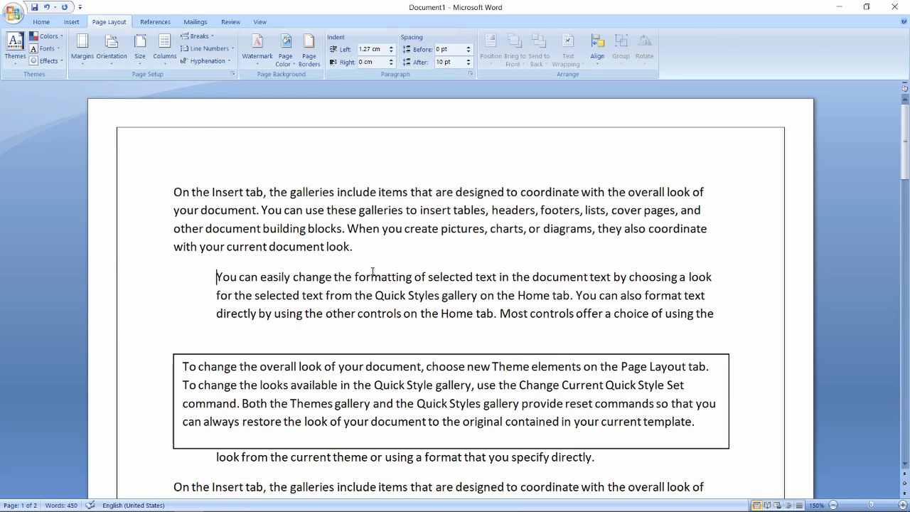
{"action": "scroll", "coordinate": [373, 269], "scroll_direction": "down", "scroll_amount": 15}
{"action": "scroll", "coordinate": [373, 269], "scroll_direction": "down", "scroll_amount": 5}
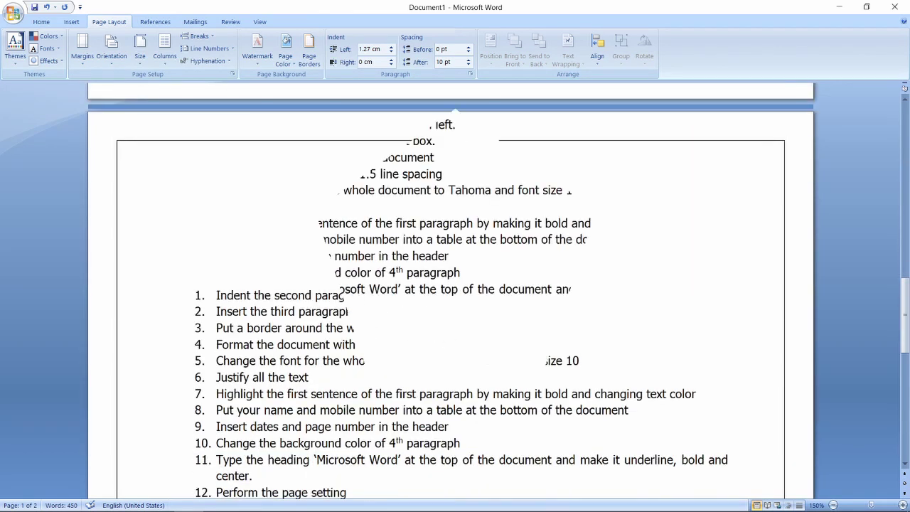
{"action": "scroll", "coordinate": [321, 228], "scroll_direction": "down", "scroll_amount": 5}
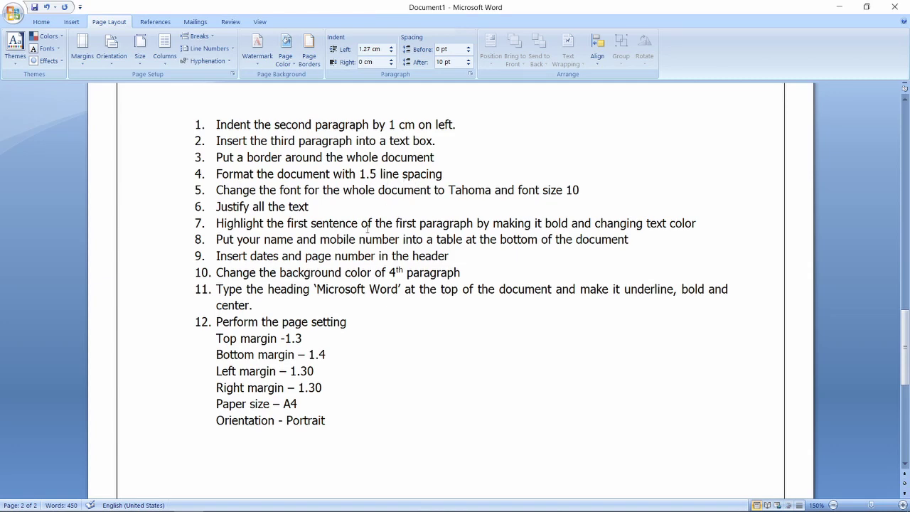
{"action": "scroll", "coordinate": [368, 229], "scroll_direction": "up", "scroll_amount": 10}
{"action": "scroll", "coordinate": [368, 229], "scroll_direction": "up", "scroll_amount": 10}
{"action": "scroll", "coordinate": [341, 229], "scroll_direction": "up", "scroll_amount": 5}
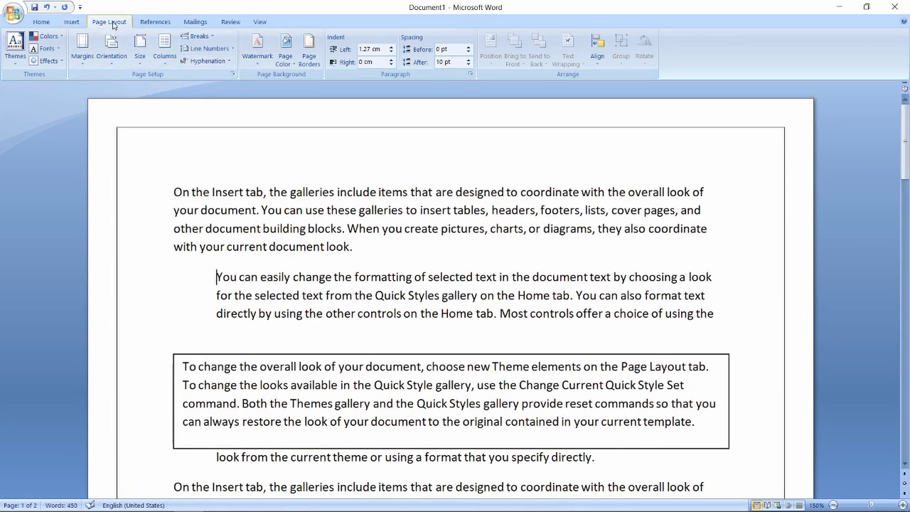
Step: Set the indented second paragraph's line spacing to Multiple at 1.5 in the Paragraph dialog
{"action": "left_click", "coordinate": [469, 75]}
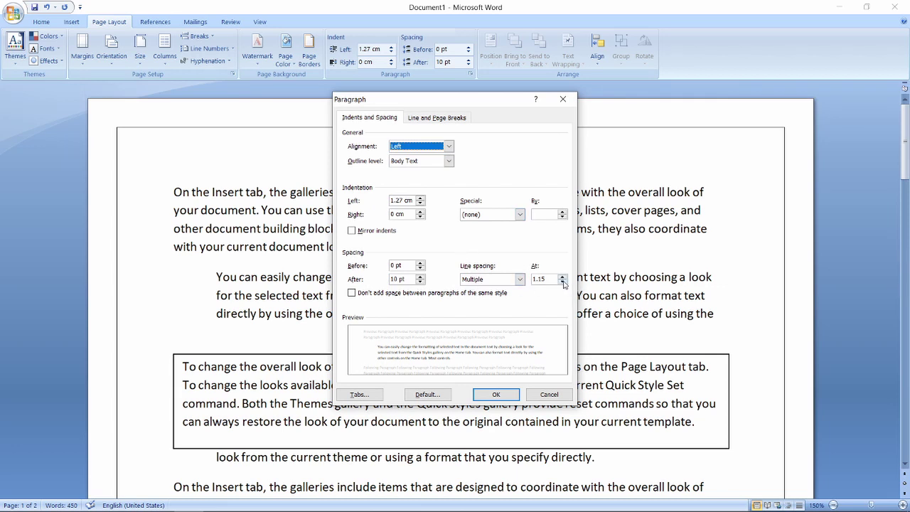
{"action": "left_click", "coordinate": [563, 281]}
{"action": "left_click", "coordinate": [562, 276]}
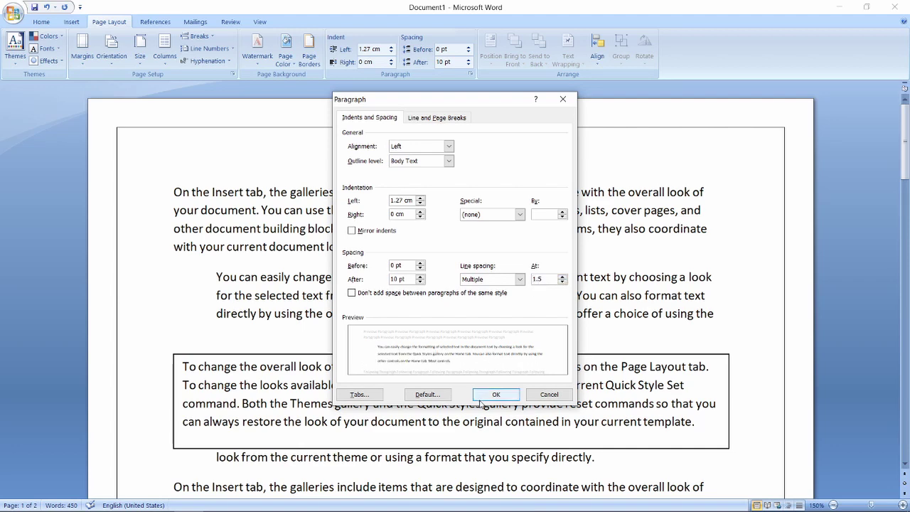
{"action": "left_click", "coordinate": [506, 394]}
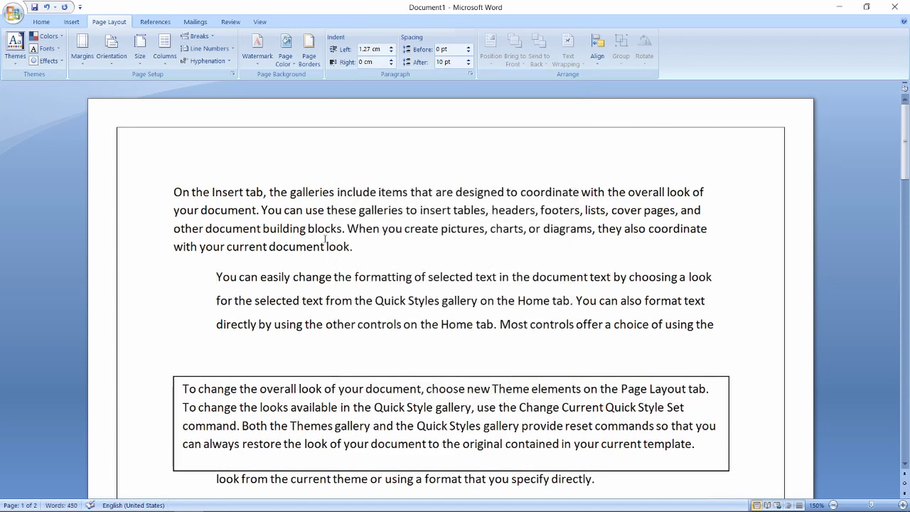
{"action": "scroll", "coordinate": [322, 294], "scroll_direction": "down", "scroll_amount": 2}
{"action": "scroll", "coordinate": [285, 270], "scroll_direction": "down", "scroll_amount": 1}
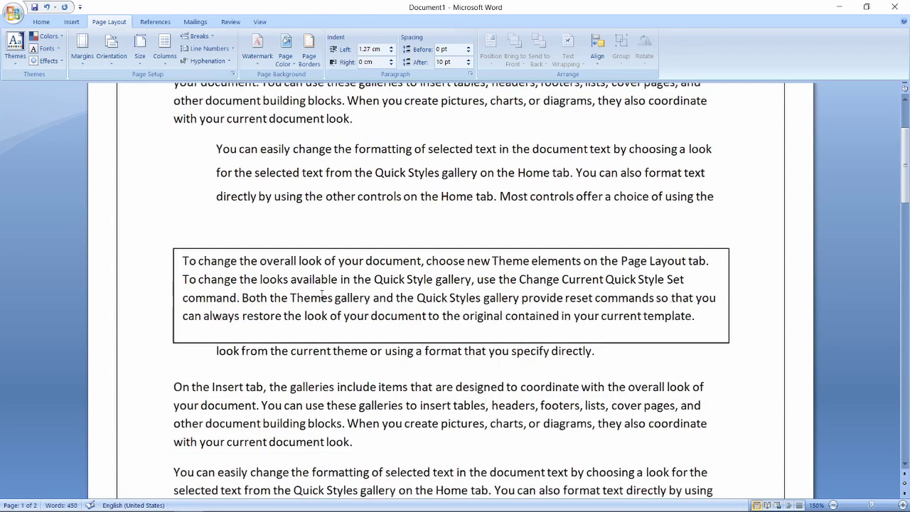
{"action": "scroll", "coordinate": [221, 231], "scroll_direction": "down", "scroll_amount": 20}
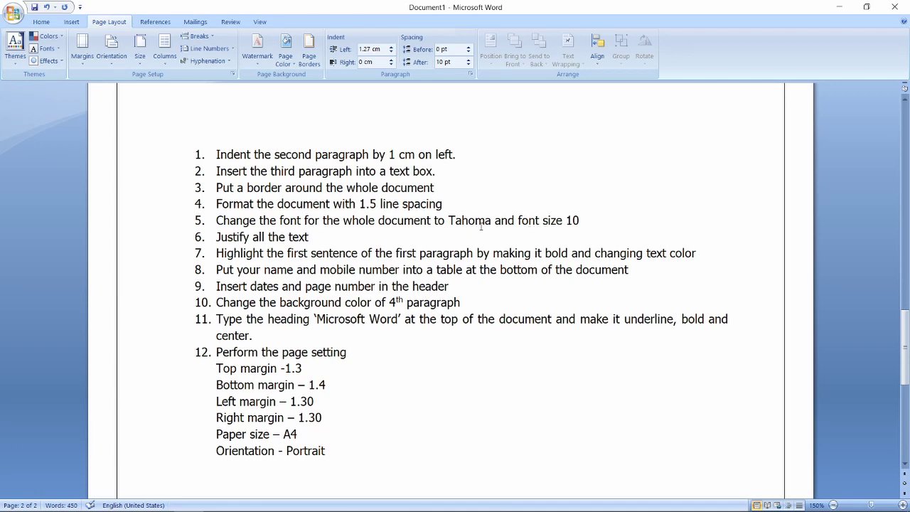
{"action": "scroll", "coordinate": [339, 264], "scroll_direction": "up", "scroll_amount": 3}
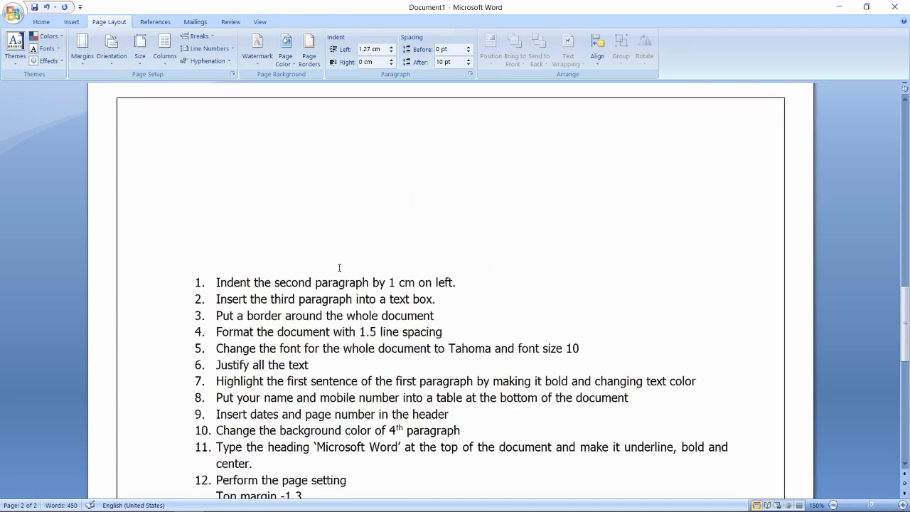
{"action": "scroll", "coordinate": [339, 264], "scroll_direction": "up", "scroll_amount": 5}
{"action": "scroll", "coordinate": [339, 264], "scroll_direction": "up", "scroll_amount": 4}
{"action": "scroll", "coordinate": [339, 264], "scroll_direction": "up", "scroll_amount": 3}
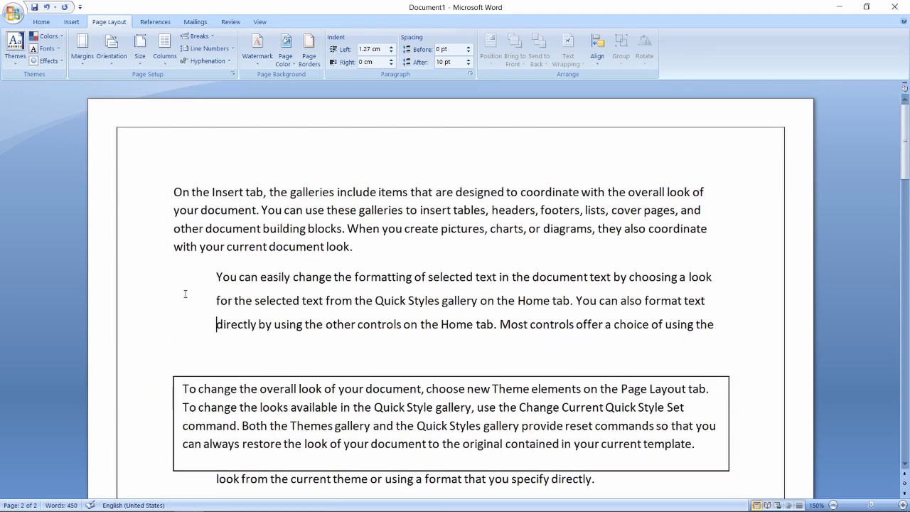
Step: Select all the document text and set it to Tahoma, size 10
{"action": "triple_click", "coordinate": [147, 235]}
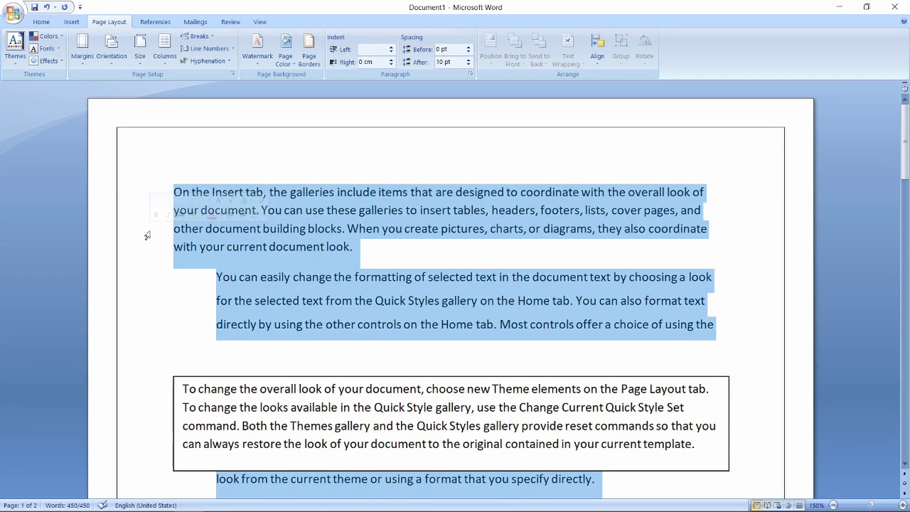
{"action": "left_click", "coordinate": [42, 21]}
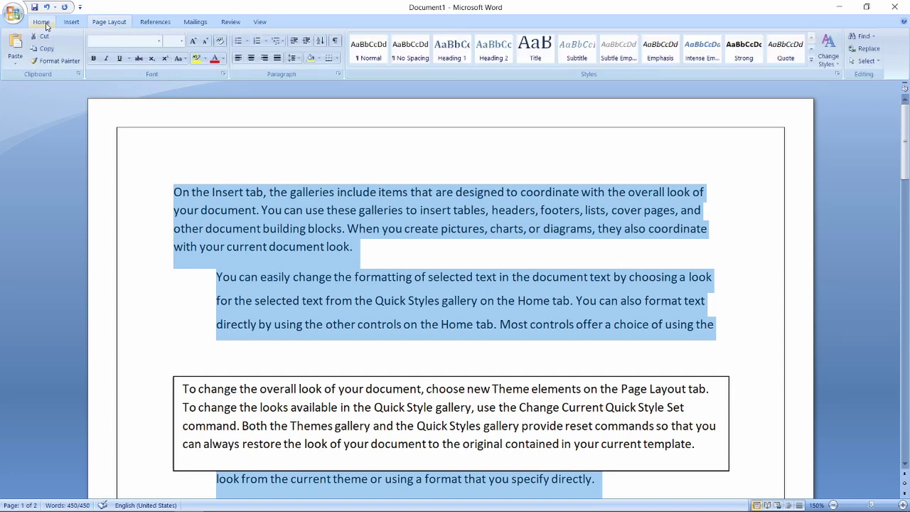
{"action": "left_click", "coordinate": [159, 41]}
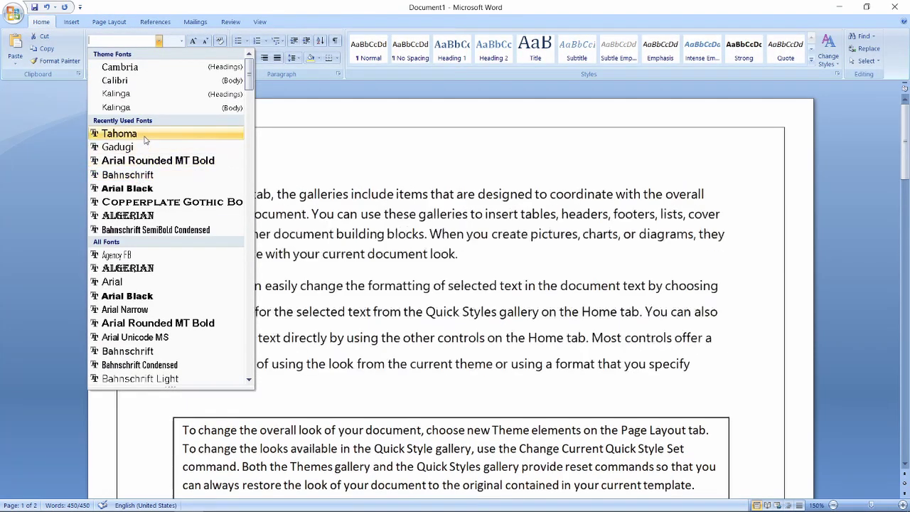
{"action": "left_click", "coordinate": [143, 137]}
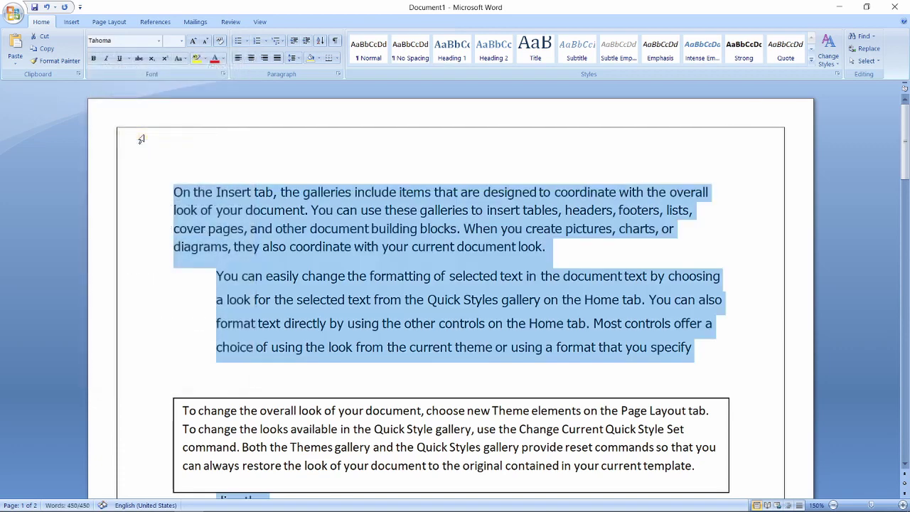
{"action": "left_click", "coordinate": [182, 41]}
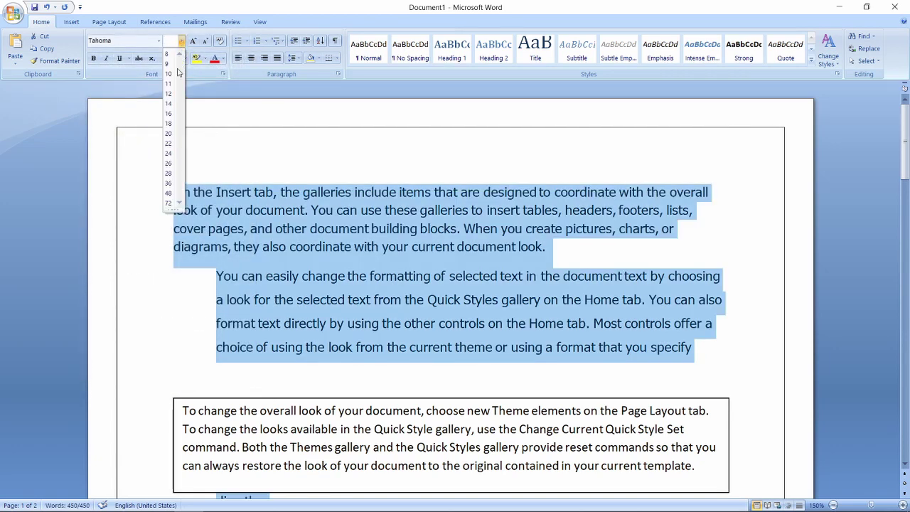
{"action": "left_click", "coordinate": [168, 73]}
{"action": "left_click", "coordinate": [192, 284]}
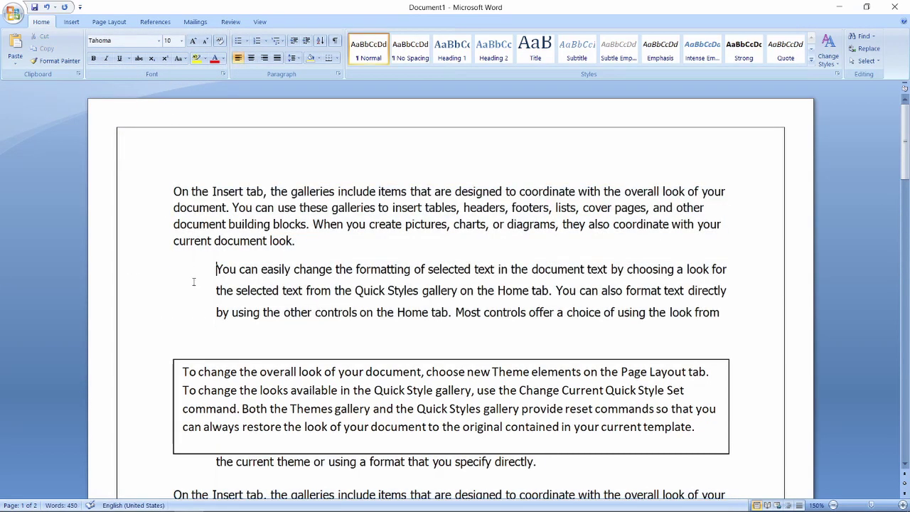
{"action": "scroll", "coordinate": [193, 282], "scroll_direction": "down", "scroll_amount": 2}
{"action": "scroll", "coordinate": [194, 283], "scroll_direction": "down", "scroll_amount": 3}
{"action": "scroll", "coordinate": [196, 283], "scroll_direction": "down", "scroll_amount": 3}
{"action": "scroll", "coordinate": [196, 283], "scroll_direction": "down", "scroll_amount": 3}
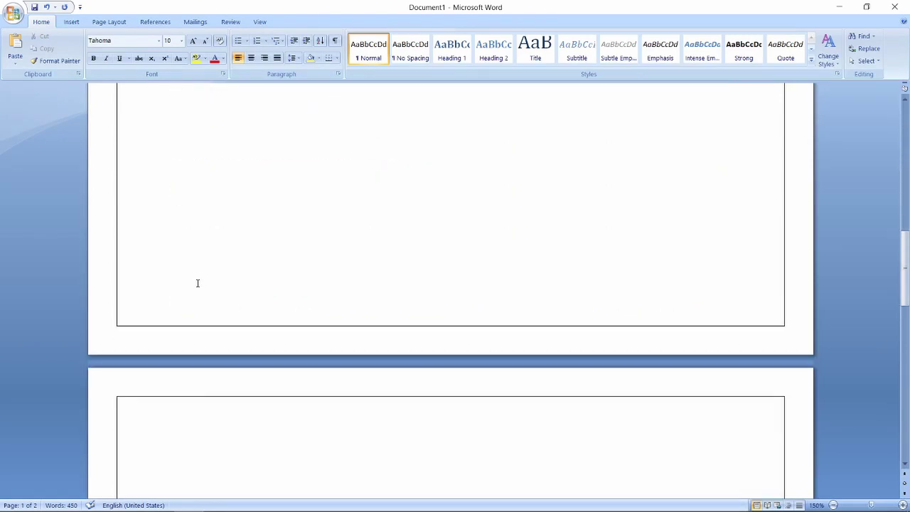
{"action": "scroll", "coordinate": [197, 282], "scroll_direction": "down", "scroll_amount": 3}
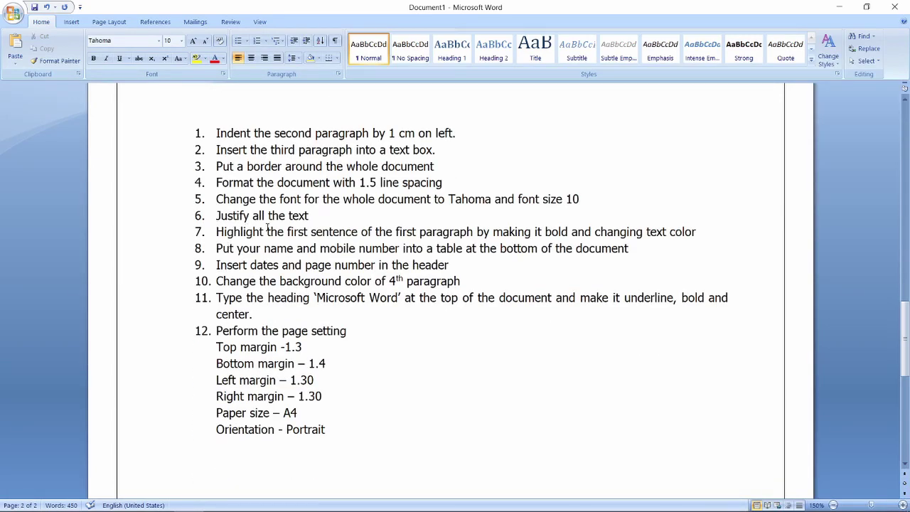
{"action": "scroll", "coordinate": [279, 239], "scroll_direction": "up", "scroll_amount": 4}
{"action": "scroll", "coordinate": [278, 235], "scroll_direction": "up", "scroll_amount": 7}
{"action": "scroll", "coordinate": [278, 236], "scroll_direction": "up", "scroll_amount": 5}
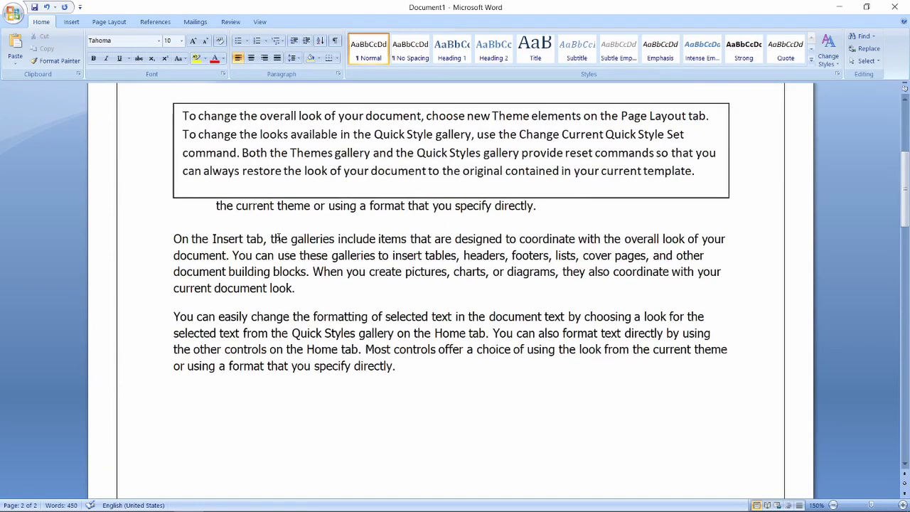
{"action": "scroll", "coordinate": [278, 235], "scroll_direction": "up", "scroll_amount": 4}
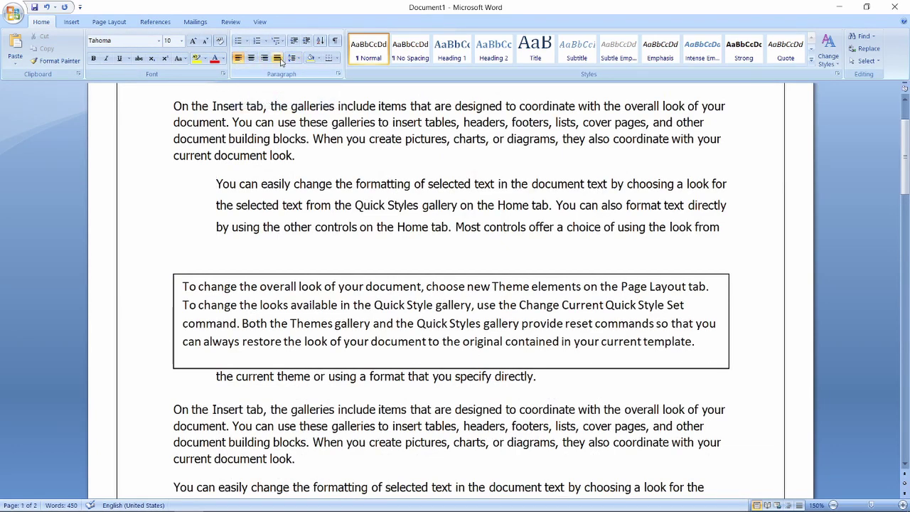
Step: Select all the body text and apply Justify alignment
{"action": "scroll", "coordinate": [163, 219], "scroll_direction": "up", "scroll_amount": 2}
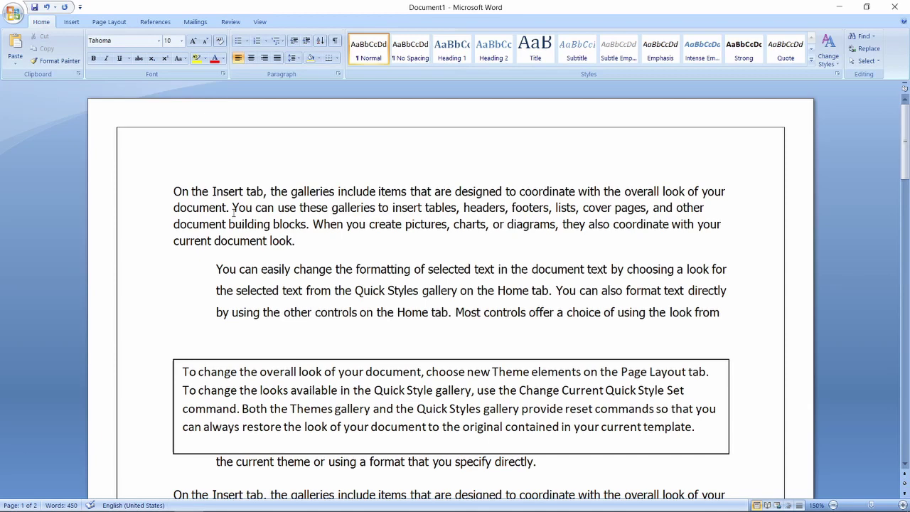
{"action": "triple_click", "coordinate": [148, 209]}
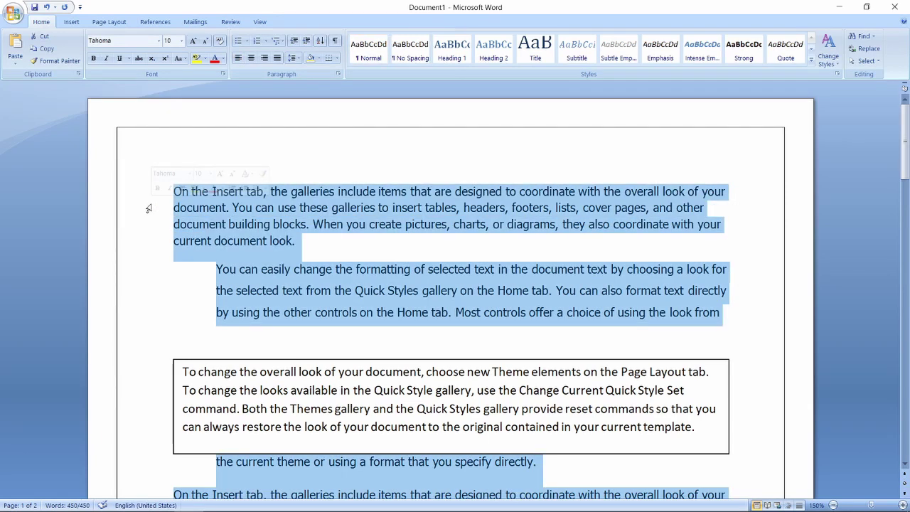
{"action": "left_click", "coordinate": [277, 59]}
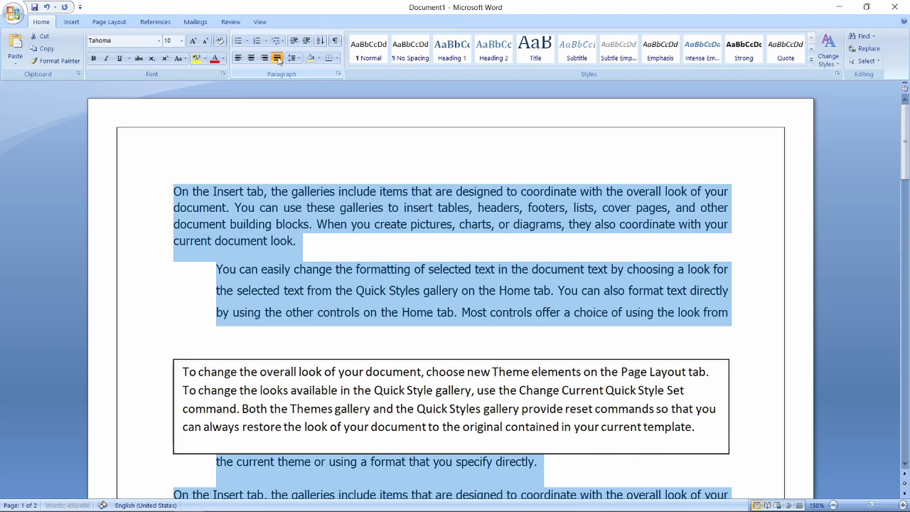
{"action": "left_click", "coordinate": [202, 290]}
{"action": "scroll", "coordinate": [315, 256], "scroll_direction": "down", "scroll_amount": 5}
{"action": "scroll", "coordinate": [315, 256], "scroll_direction": "down", "scroll_amount": 2}
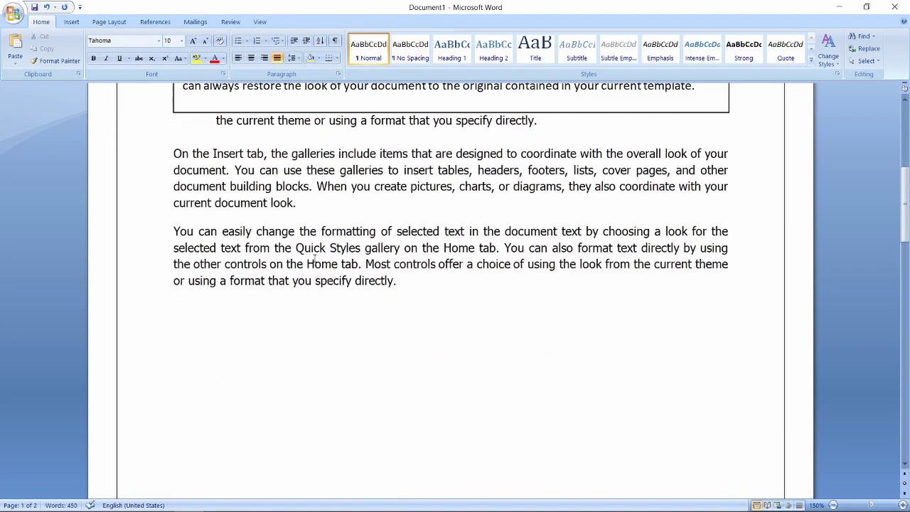
{"action": "scroll", "coordinate": [314, 258], "scroll_direction": "down", "scroll_amount": 3}
{"action": "scroll", "coordinate": [315, 259], "scroll_direction": "down", "scroll_amount": 6}
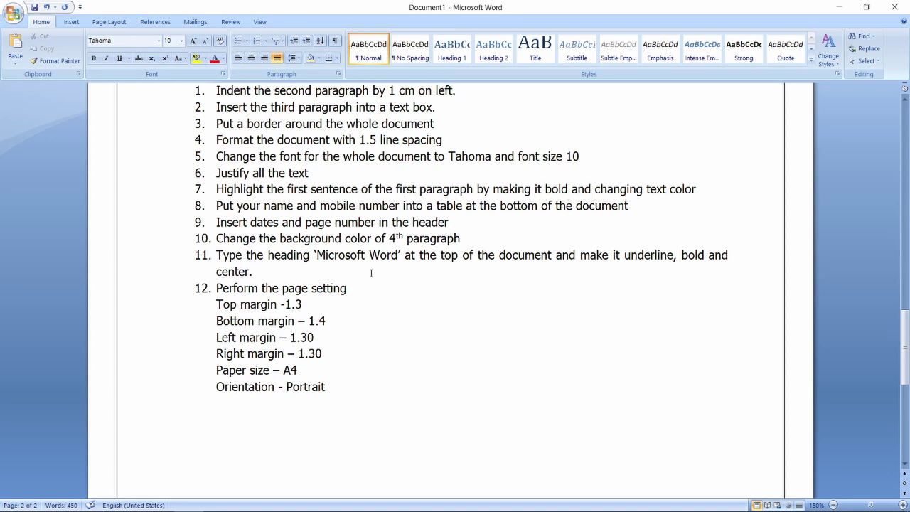
{"action": "scroll", "coordinate": [350, 256], "scroll_direction": "up", "scroll_amount": 3}
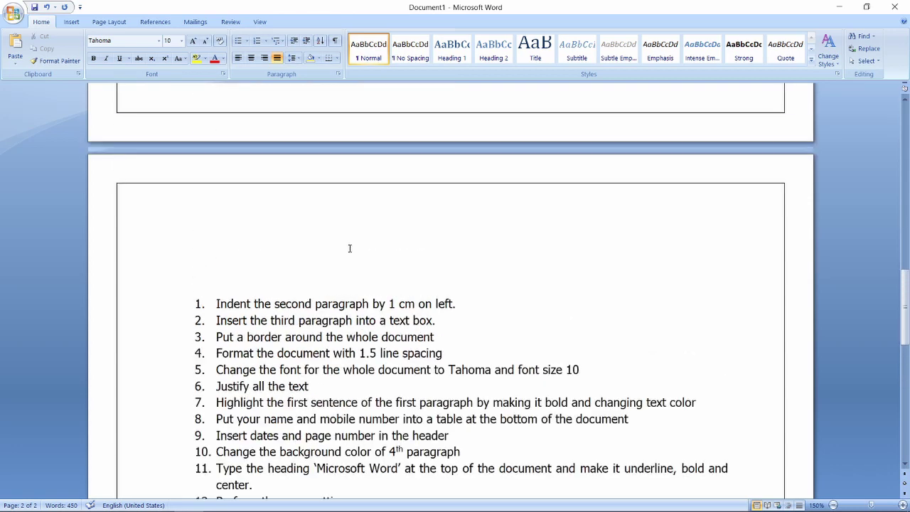
{"action": "scroll", "coordinate": [348, 245], "scroll_direction": "up", "scroll_amount": 5}
{"action": "scroll", "coordinate": [348, 244], "scroll_direction": "up", "scroll_amount": 5}
{"action": "scroll", "coordinate": [349, 243], "scroll_direction": "up", "scroll_amount": 2}
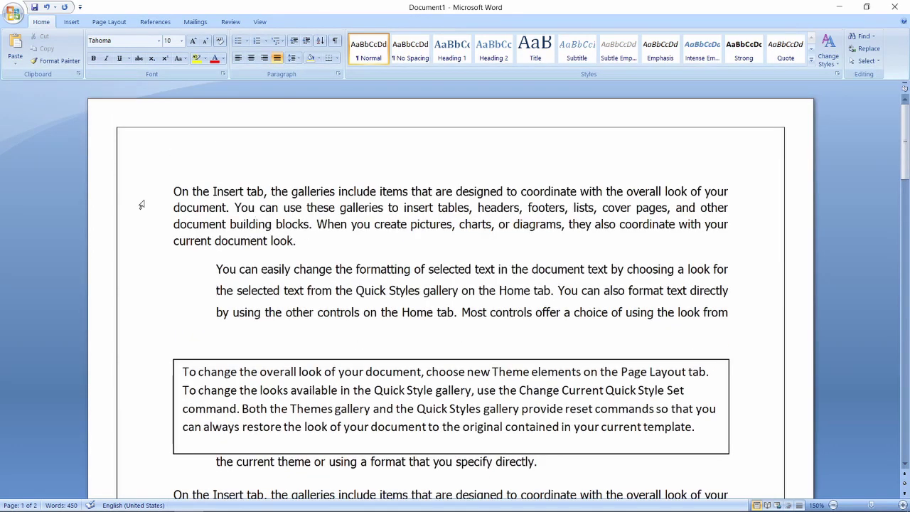
Step: Make the sentence 'On the Insert tab… look of your document.' bold and dark blue
{"action": "mouse_move", "coordinate": [176, 191]}
{"action": "left_mouse_down"}
{"action": "mouse_move", "coordinate": [564, 208]}
{"action": "mouse_move", "coordinate": [230, 218]}
{"action": "left_mouse_up"}
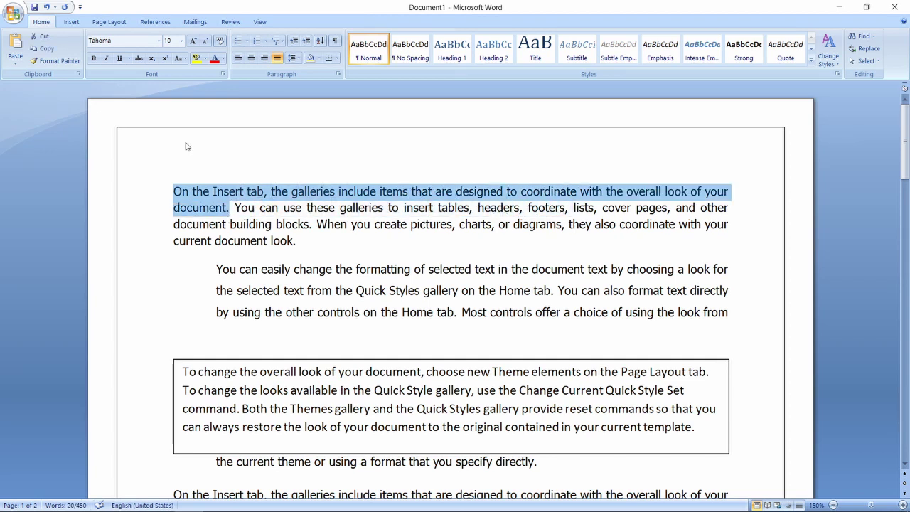
{"action": "left_click", "coordinate": [93, 59]}
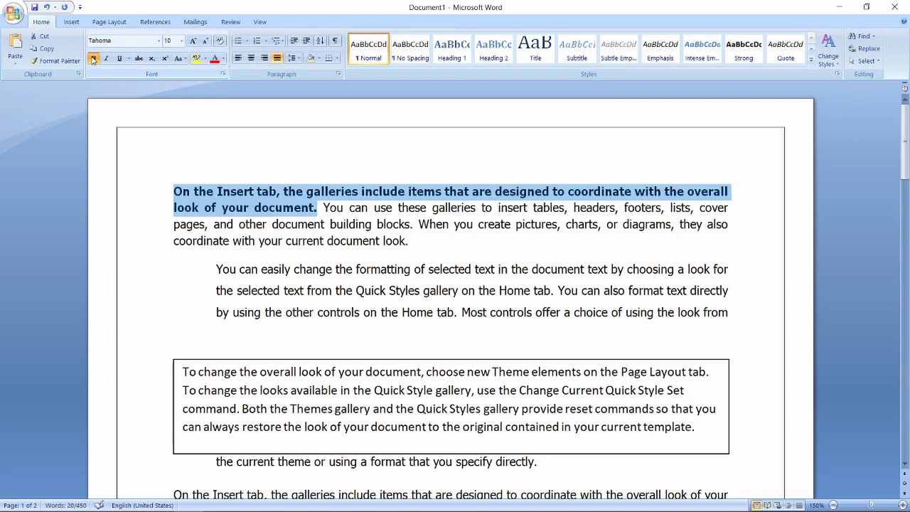
{"action": "left_click", "coordinate": [222, 62]}
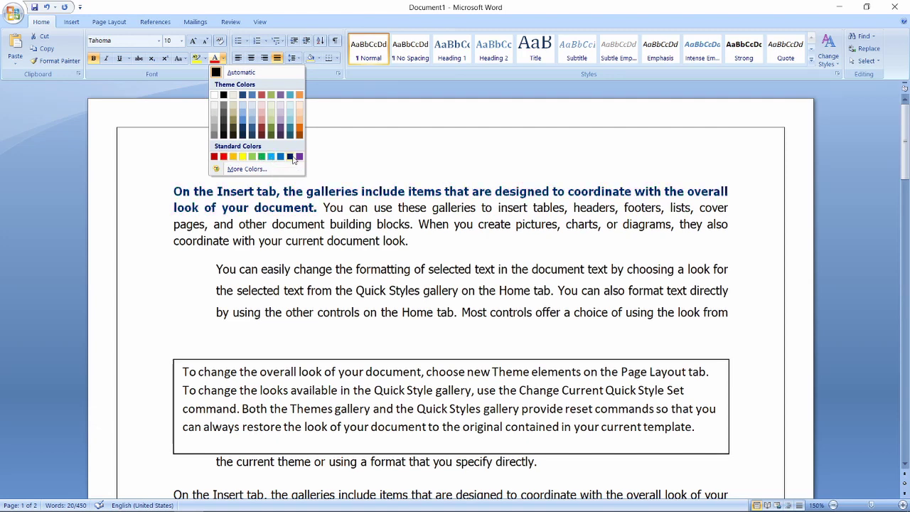
{"action": "left_click", "coordinate": [292, 158]}
{"action": "left_click", "coordinate": [384, 224]}
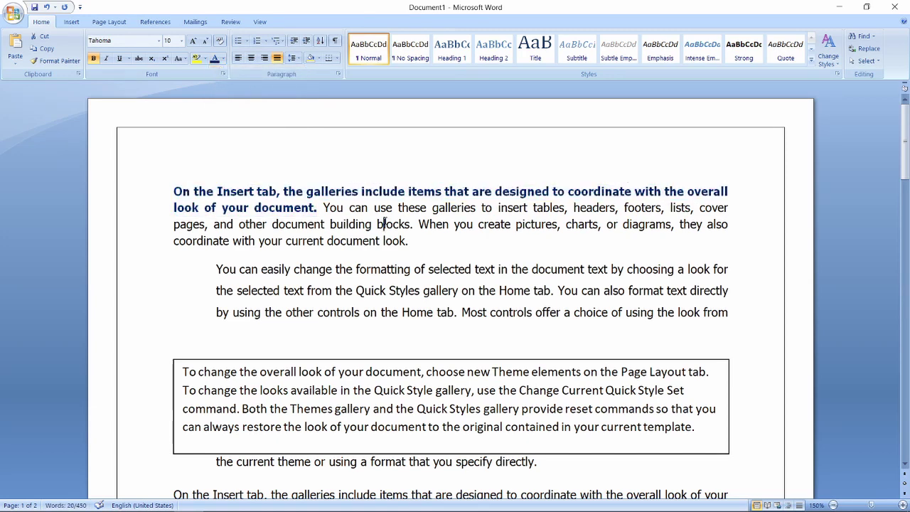
Step: Insert a 2x2 table below the last body paragraph
{"action": "scroll", "coordinate": [284, 235], "scroll_direction": "down", "scroll_amount": 2}
{"action": "scroll", "coordinate": [285, 235], "scroll_direction": "down", "scroll_amount": 3}
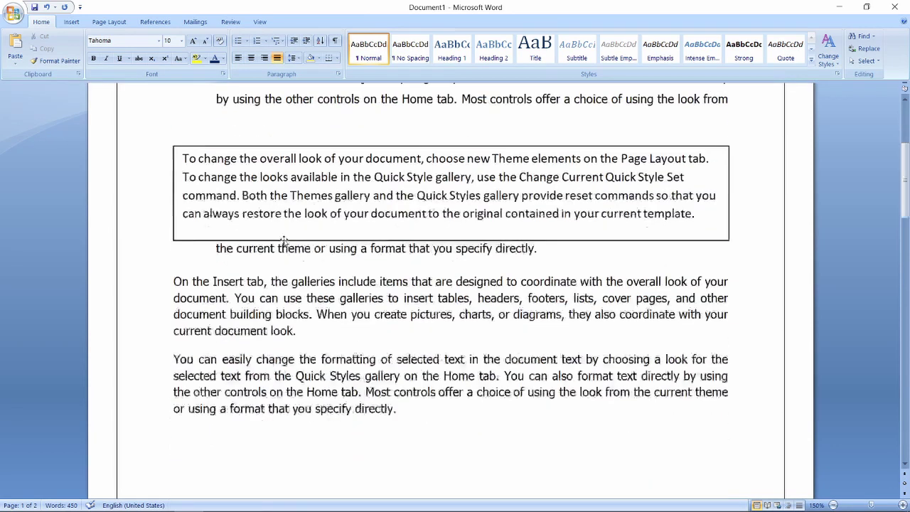
{"action": "scroll", "coordinate": [286, 237], "scroll_direction": "down", "scroll_amount": 7}
{"action": "scroll", "coordinate": [286, 237], "scroll_direction": "down", "scroll_amount": 10}
{"action": "scroll", "coordinate": [289, 233], "scroll_direction": "down", "scroll_amount": 2}
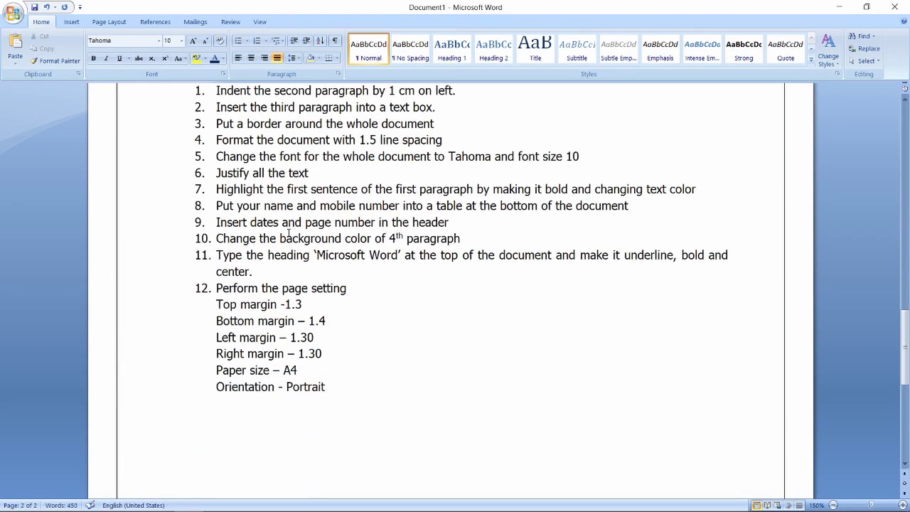
{"action": "scroll", "coordinate": [288, 233], "scroll_direction": "up", "scroll_amount": 1}
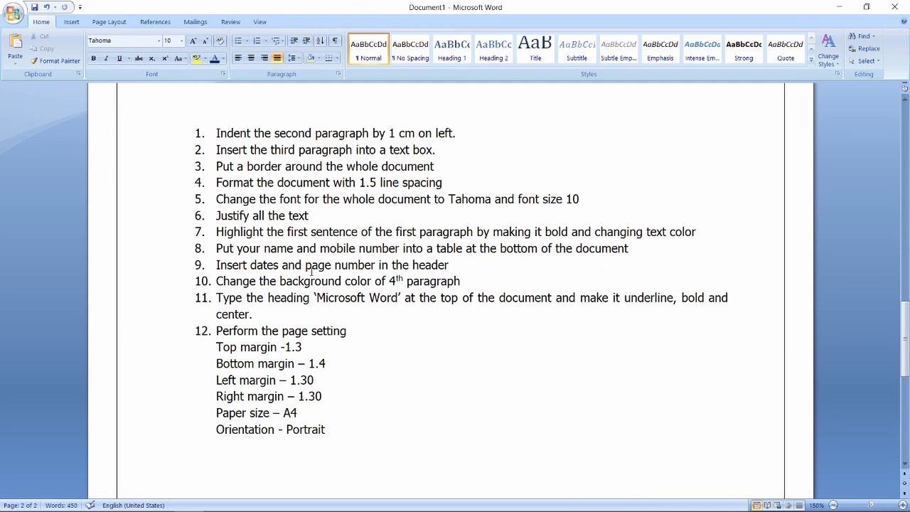
{"action": "scroll", "coordinate": [356, 263], "scroll_direction": "up", "scroll_amount": 4}
{"action": "scroll", "coordinate": [328, 270], "scroll_direction": "up", "scroll_amount": 4}
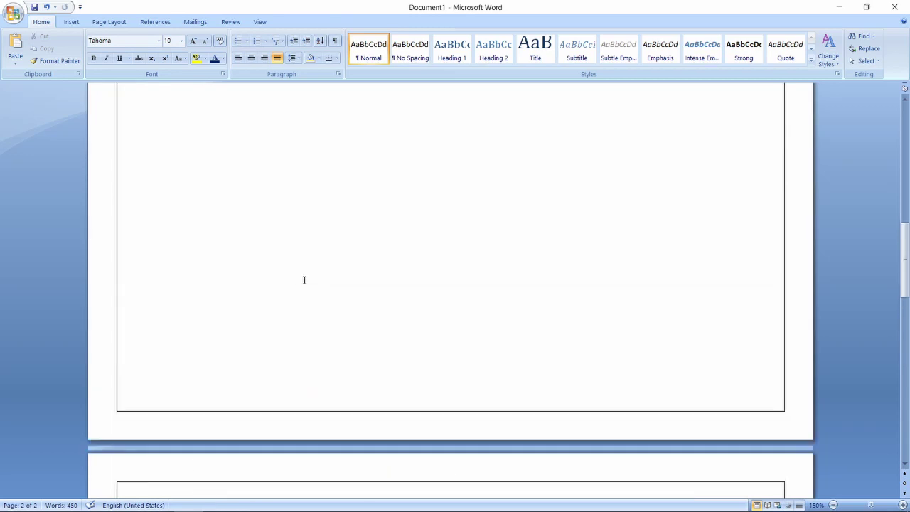
{"action": "scroll", "coordinate": [303, 278], "scroll_direction": "up", "scroll_amount": 3}
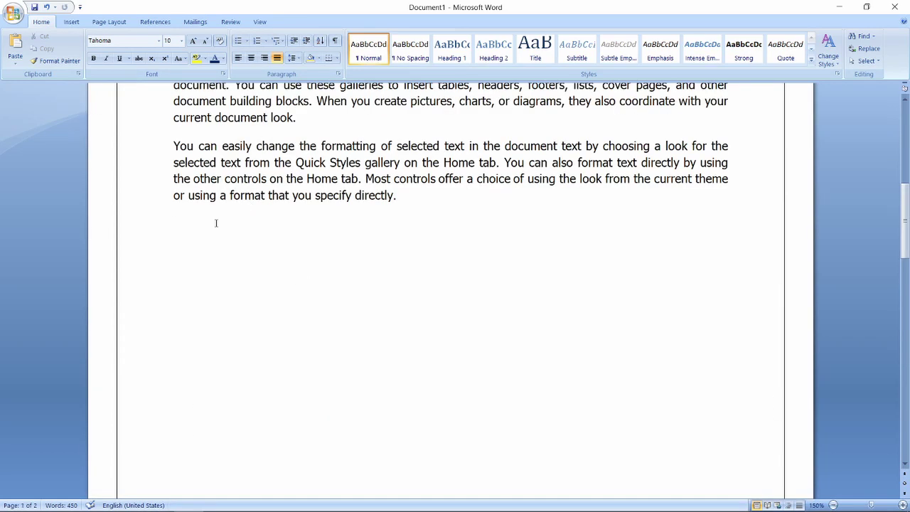
{"action": "left_click", "coordinate": [71, 22]}
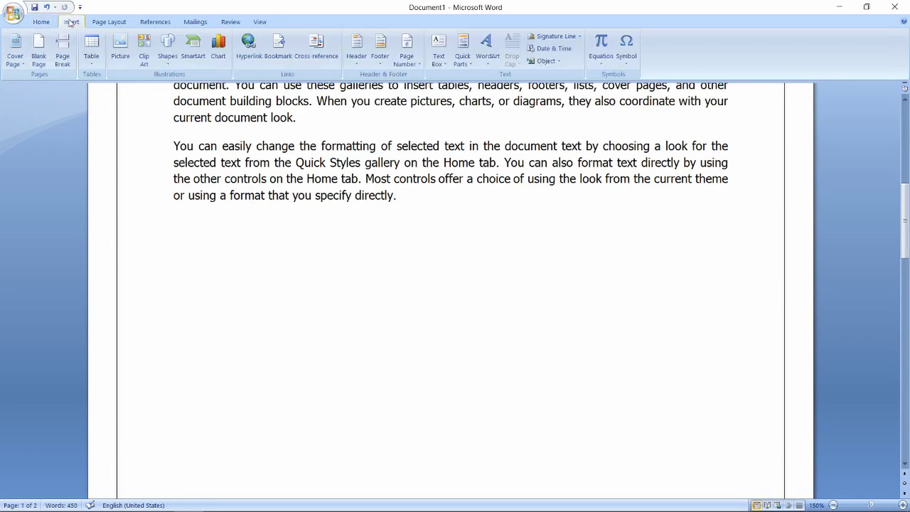
{"action": "left_click", "coordinate": [92, 55]}
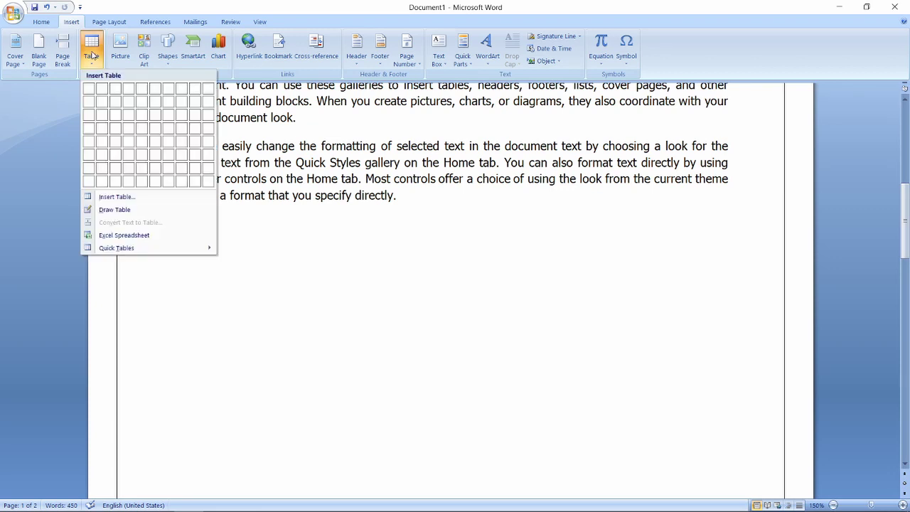
{"action": "left_click", "coordinate": [104, 104]}
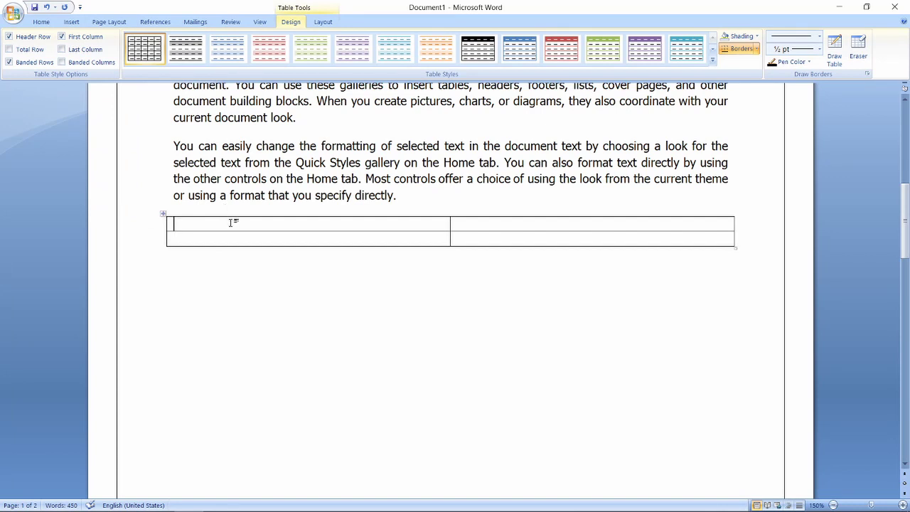
Step: Fill the table with 'name' and 'mobile No' labels, each followed by a sample name and mobile number
{"action": "type", "text": "name"}
{"action": "key", "text": "Down"}
{"action": "type", "text": "m"}
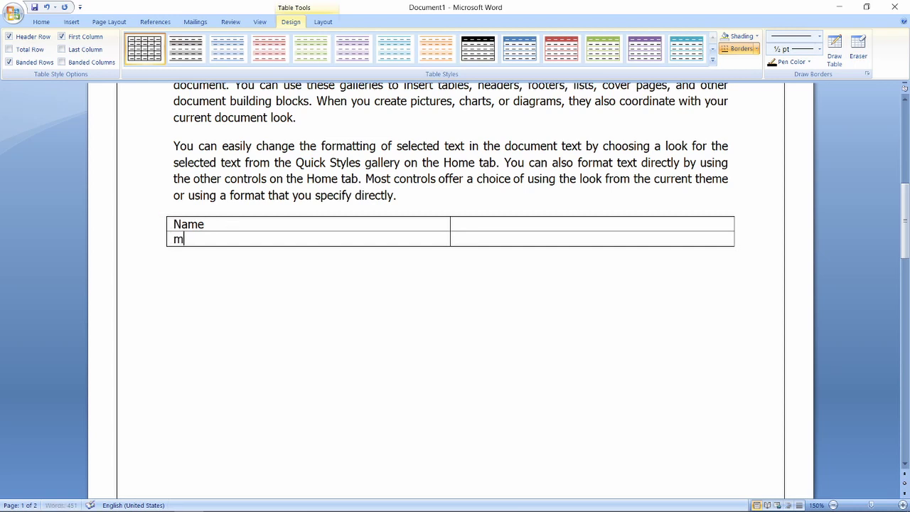
{"action": "type", "text": "obile No"}
{"action": "key", "text": "Tab"}
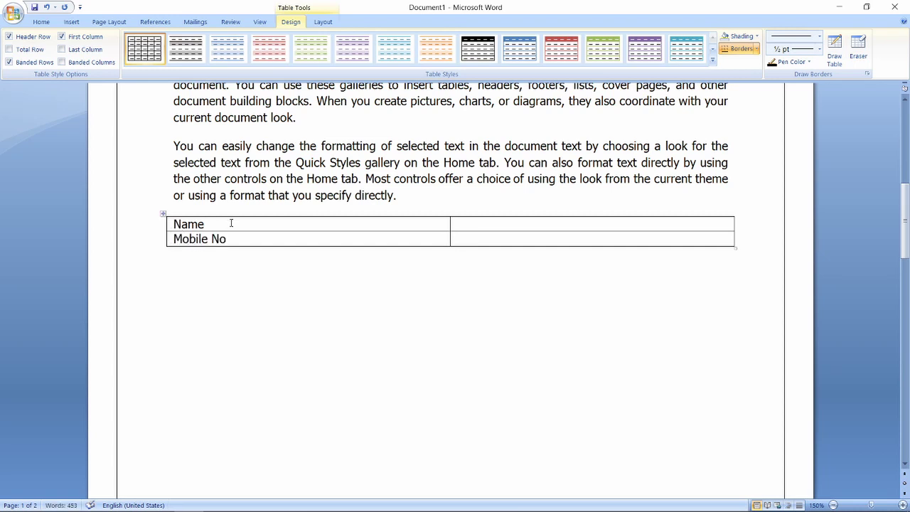
{"action": "type", "text": "1234"}
{"action": "type", "text": "5678"}
{"action": "type", "text": "98"}
{"action": "key", "text": "Up"}
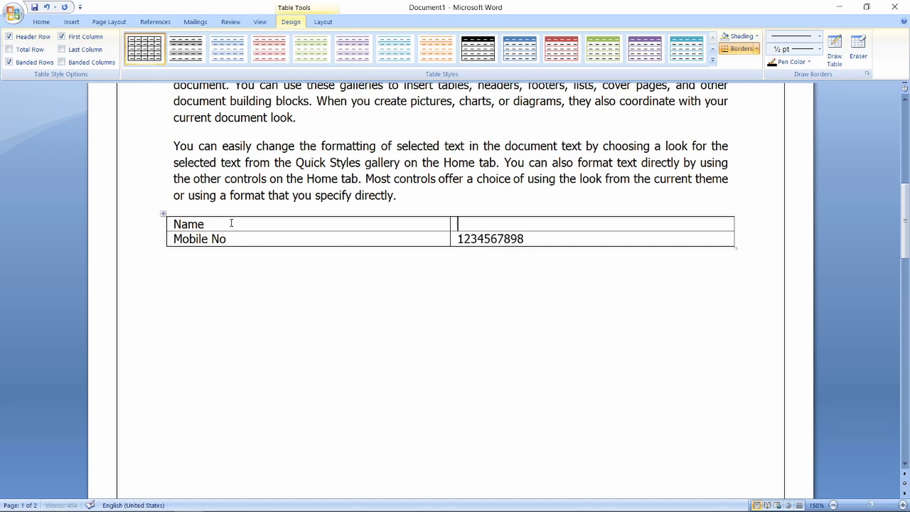
{"action": "type", "text": "ab"}
{"action": "type", "text": "c a"}
{"action": "type", "text": "bc"}
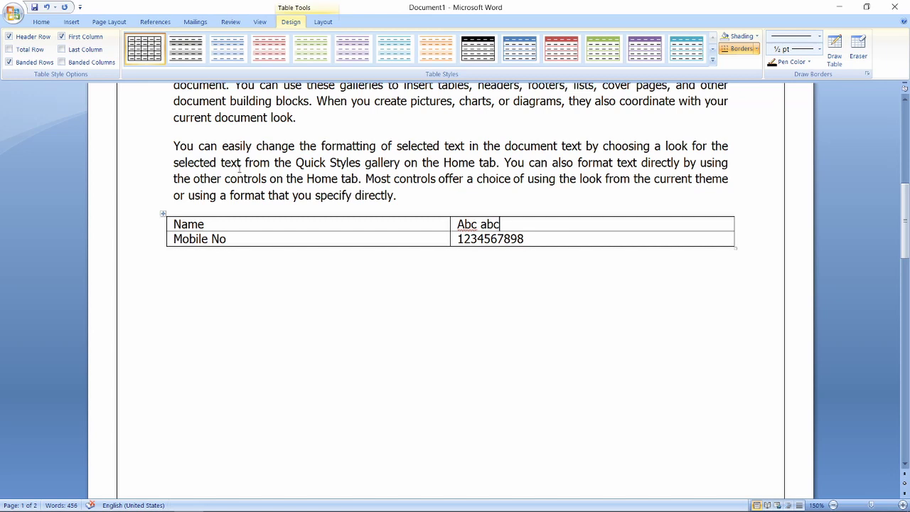
Step: Narrow the Name/Mobile No table by moving its left edge inward and pulling the right border in
{"action": "left_click", "coordinate": [263, 286]}
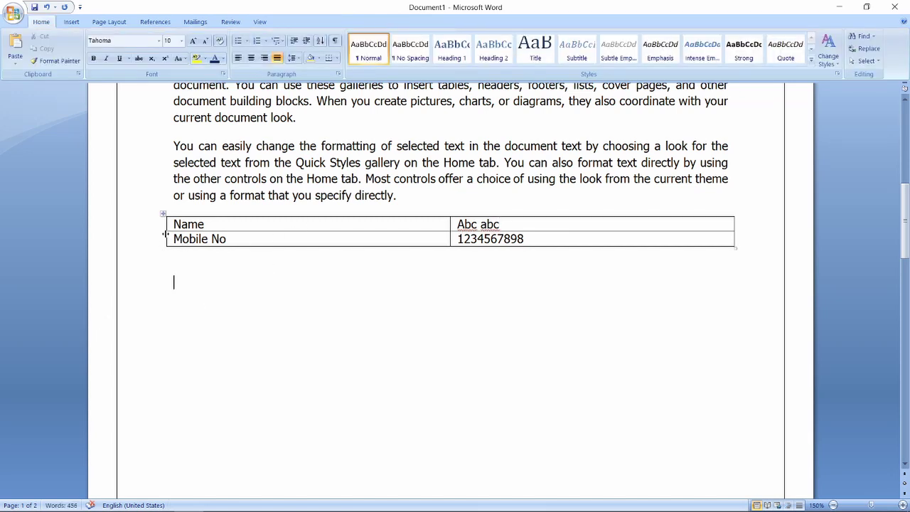
{"action": "left_click_drag", "start_coordinate": [164, 234], "coordinate": [291, 232]}
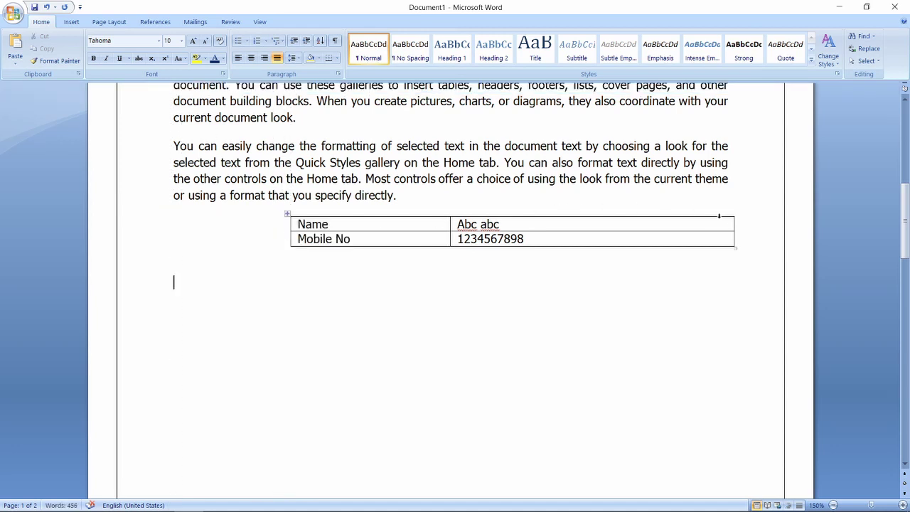
{"action": "left_click", "coordinate": [732, 226]}
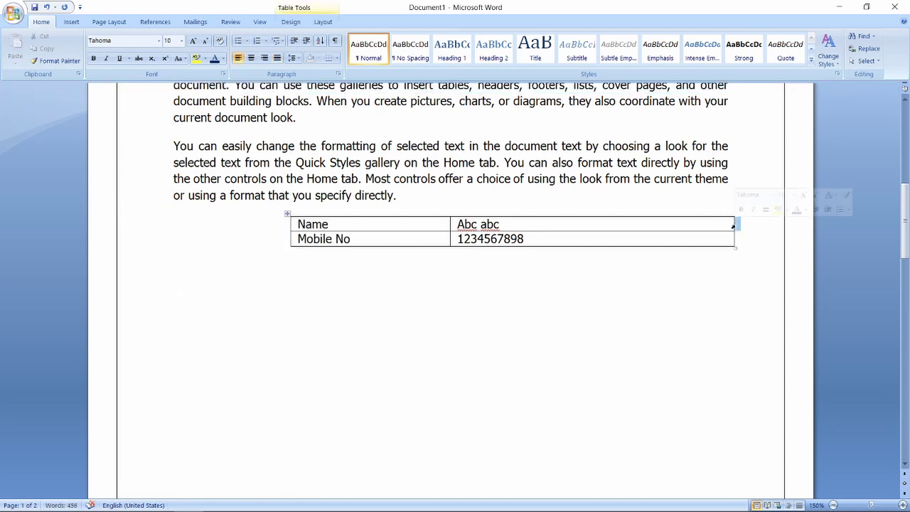
{"action": "left_click_drag", "start_coordinate": [733, 225], "coordinate": [551, 260]}
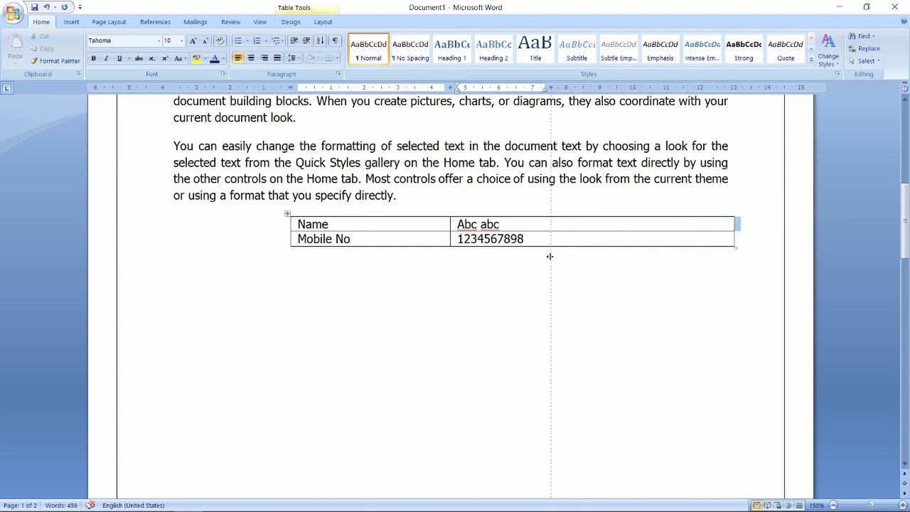
{"action": "left_click", "coordinate": [351, 266]}
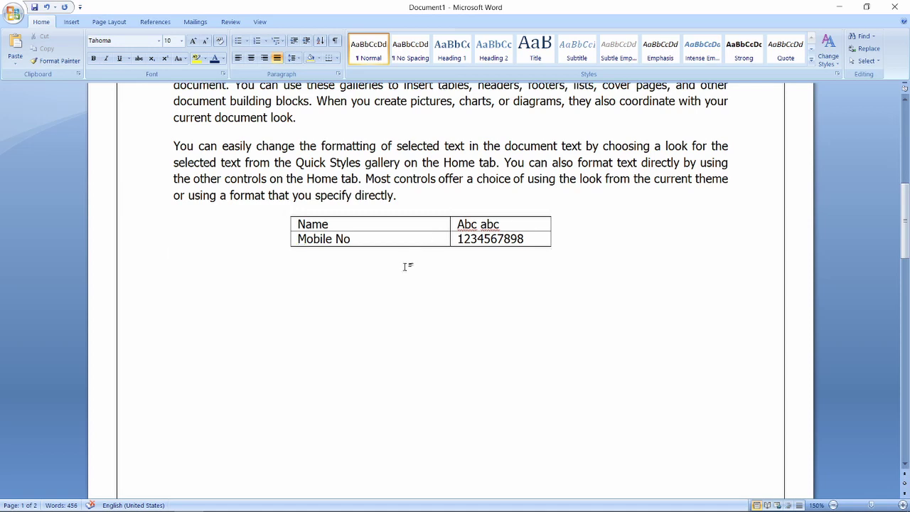
{"action": "scroll", "coordinate": [405, 267], "scroll_direction": "down", "scroll_amount": 10}
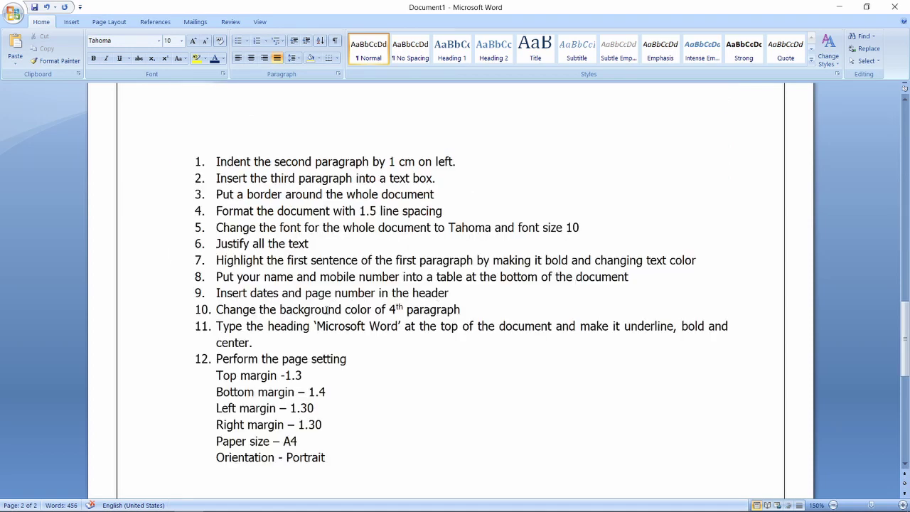
{"action": "scroll", "coordinate": [324, 313], "scroll_direction": "up", "scroll_amount": 3}
{"action": "scroll", "coordinate": [322, 311], "scroll_direction": "up", "scroll_amount": 4}
{"action": "scroll", "coordinate": [322, 311], "scroll_direction": "up", "scroll_amount": 3}
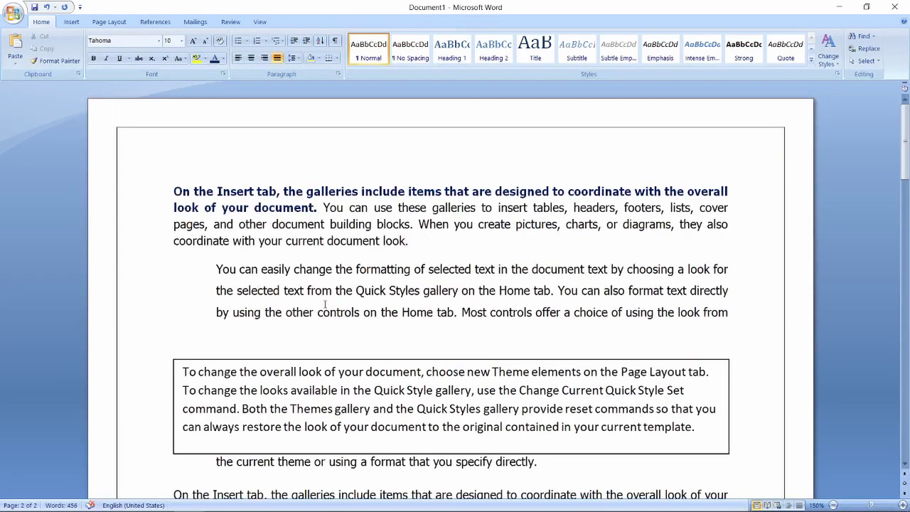
Step: Insert a blank header and delete its placeholder text
{"action": "left_click", "coordinate": [69, 22]}
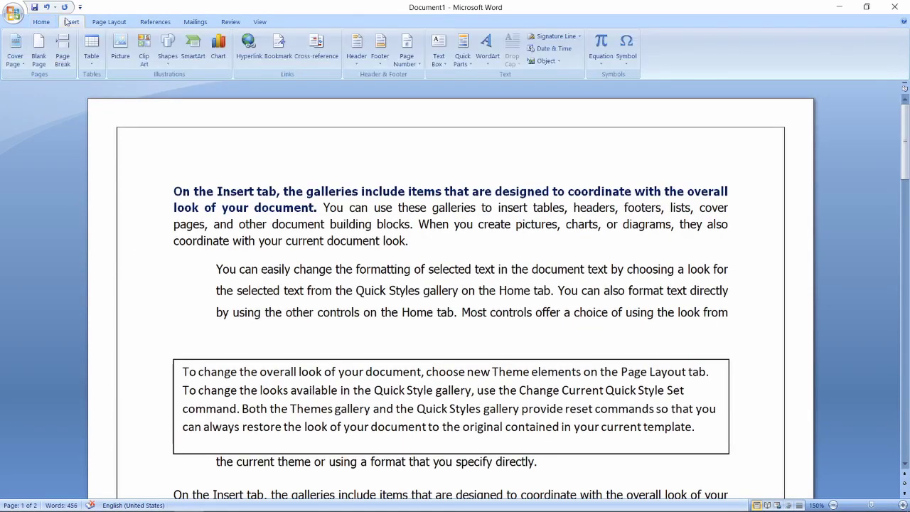
{"action": "left_click", "coordinate": [354, 57]}
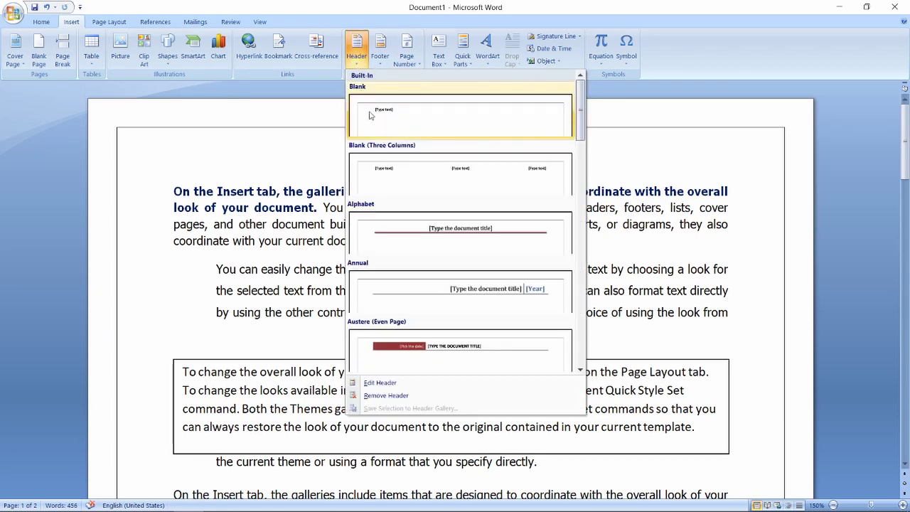
{"action": "left_click", "coordinate": [418, 118]}
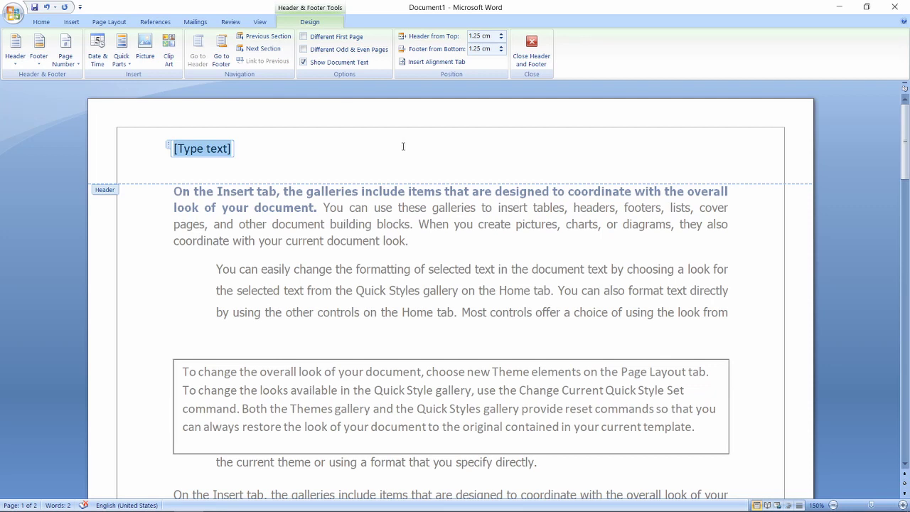
{"action": "left_click", "coordinate": [242, 156]}
{"action": "key", "text": "BackSpace"}
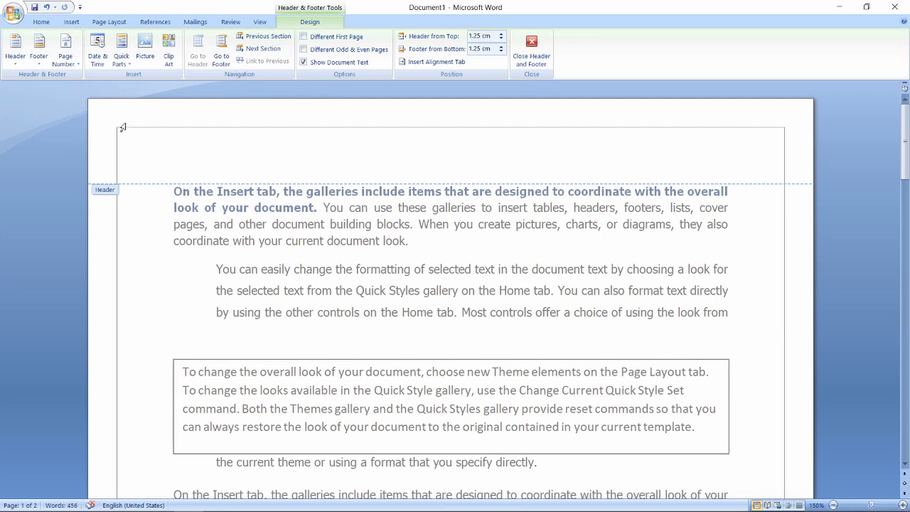
Step: Add a Plain Number 2 page number centred at the top of the page
{"action": "left_click", "coordinate": [66, 60]}
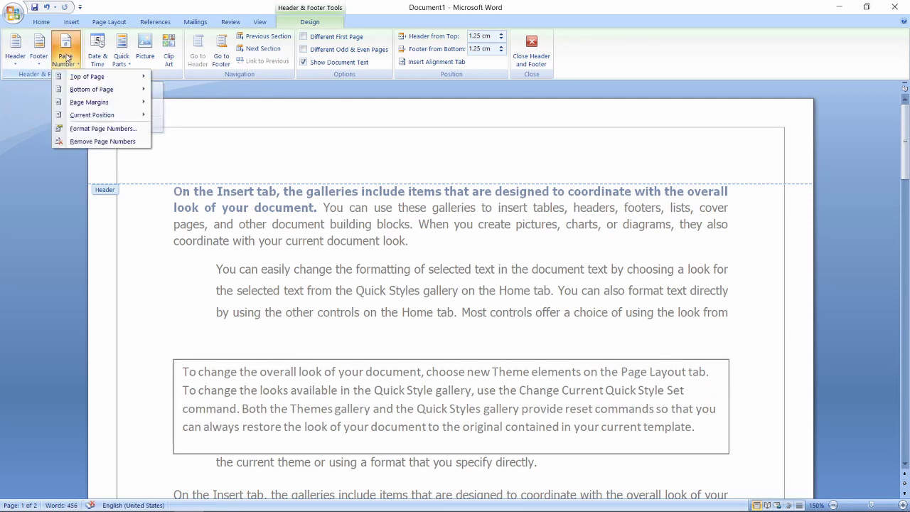
{"action": "mouse_move", "coordinate": [86, 81]}
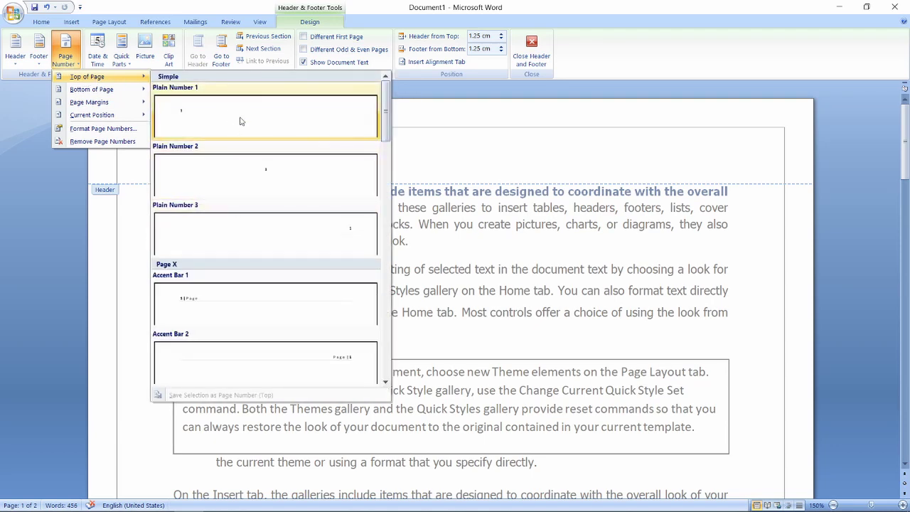
{"action": "left_click", "coordinate": [253, 172]}
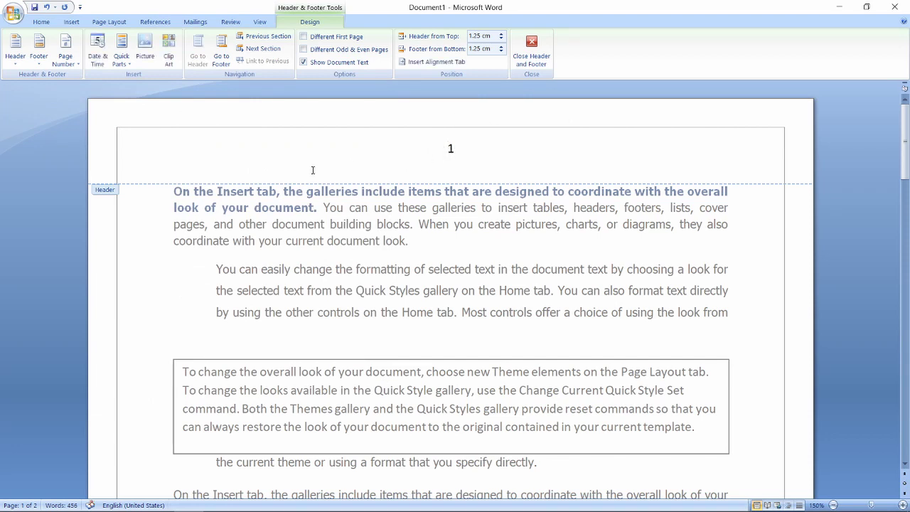
Step: Insert the date-with-time format (7/22/2020 1:52 PM) on the second header line, then close the header
{"action": "left_click", "coordinate": [143, 171]}
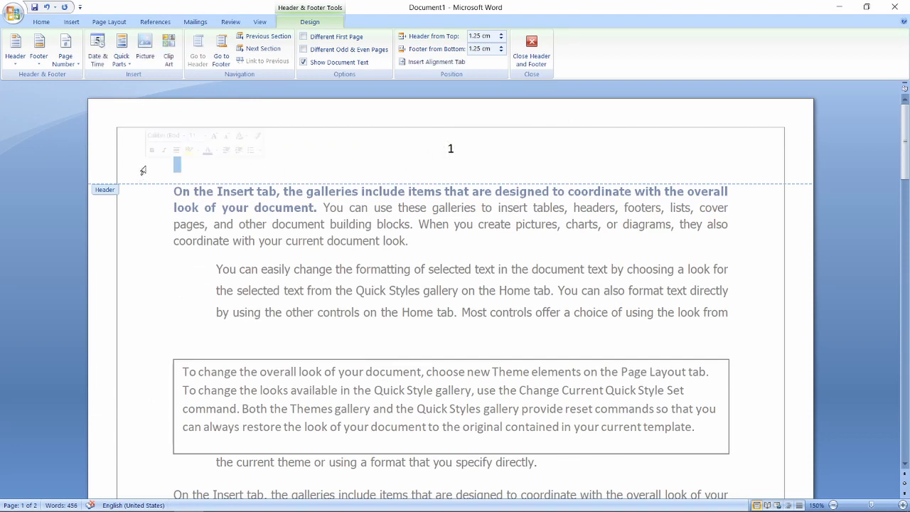
{"action": "left_click", "coordinate": [98, 52]}
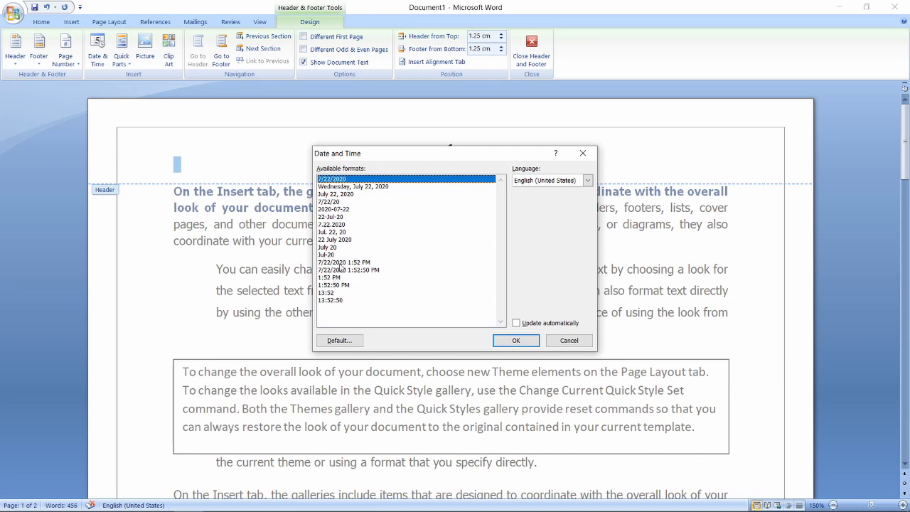
{"action": "left_click", "coordinate": [338, 264]}
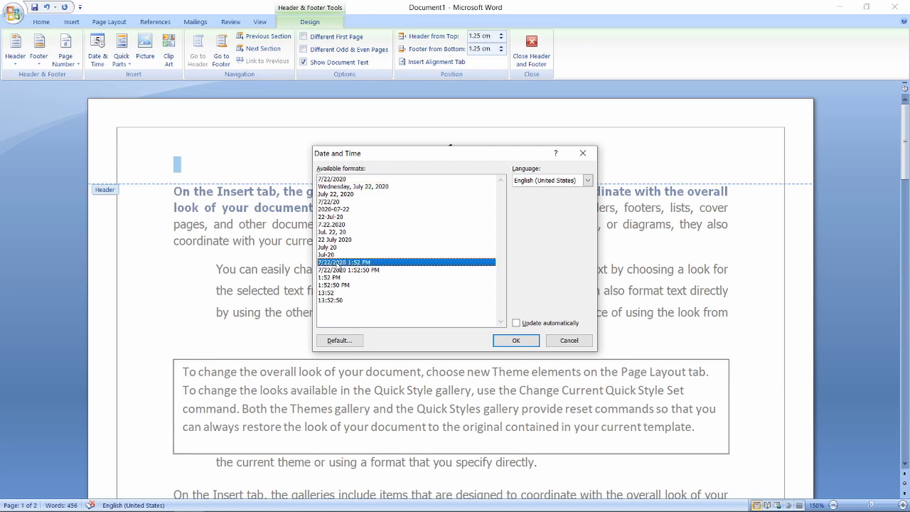
{"action": "left_click", "coordinate": [516, 342]}
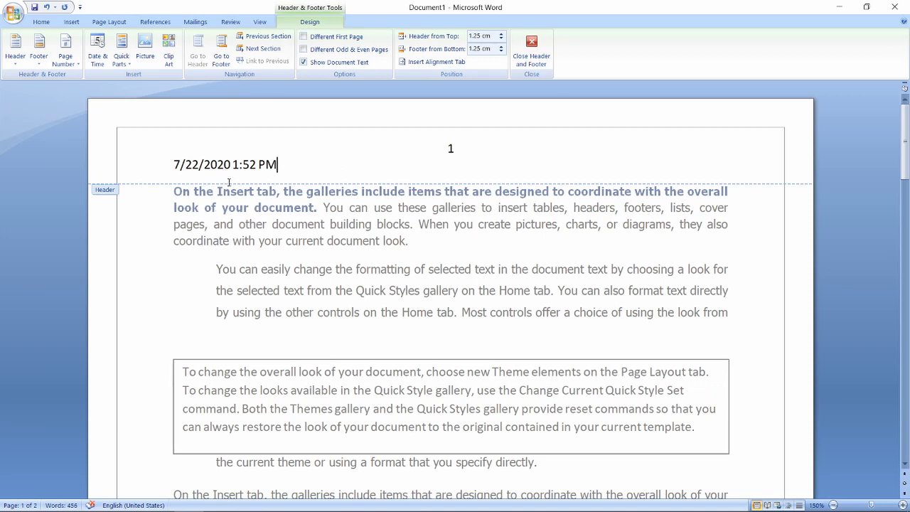
{"action": "double_click", "coordinate": [153, 288]}
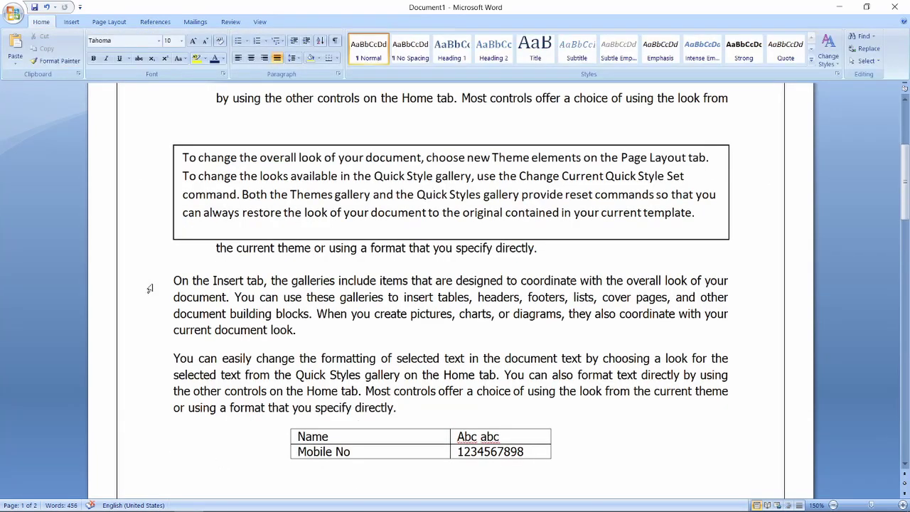
{"action": "scroll", "coordinate": [150, 286], "scroll_direction": "up", "scroll_amount": 5}
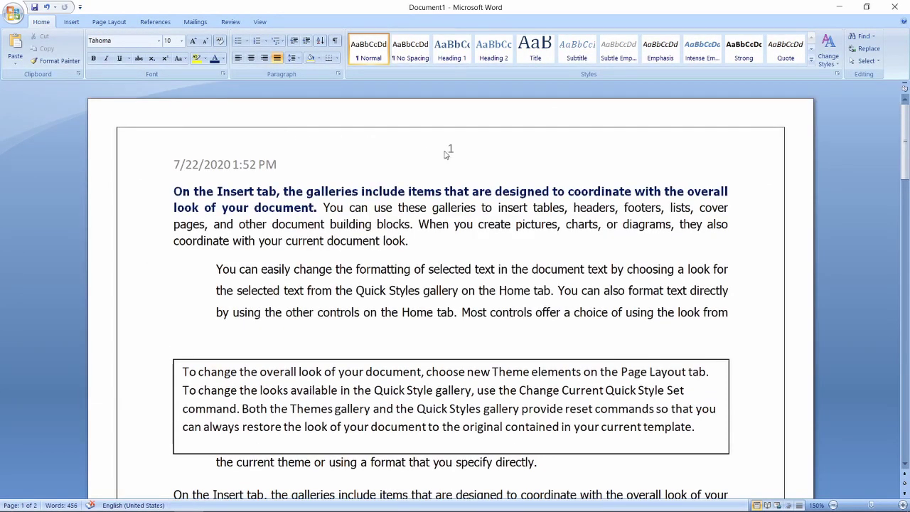
{"action": "scroll", "coordinate": [242, 191], "scroll_direction": "down", "scroll_amount": 5}
{"action": "scroll", "coordinate": [247, 193], "scroll_direction": "down", "scroll_amount": 10}
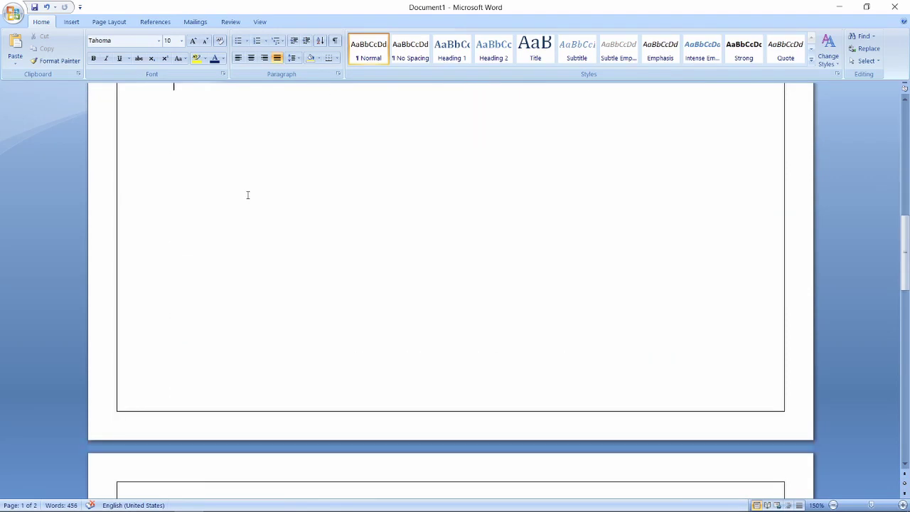
{"action": "scroll", "coordinate": [246, 198], "scroll_direction": "down", "scroll_amount": 6}
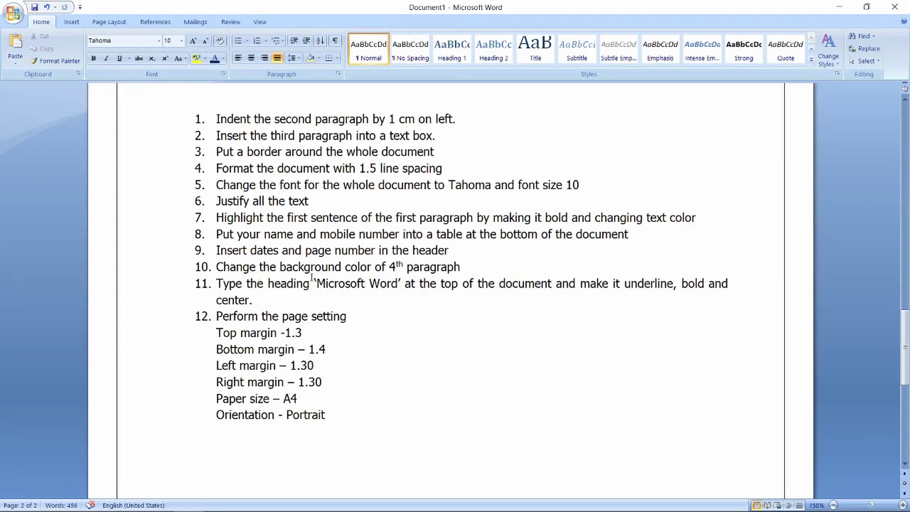
{"action": "scroll", "coordinate": [313, 270], "scroll_direction": "up", "scroll_amount": 8}
{"action": "scroll", "coordinate": [317, 256], "scroll_direction": "up", "scroll_amount": 7}
{"action": "scroll", "coordinate": [319, 250], "scroll_direction": "up", "scroll_amount": 5}
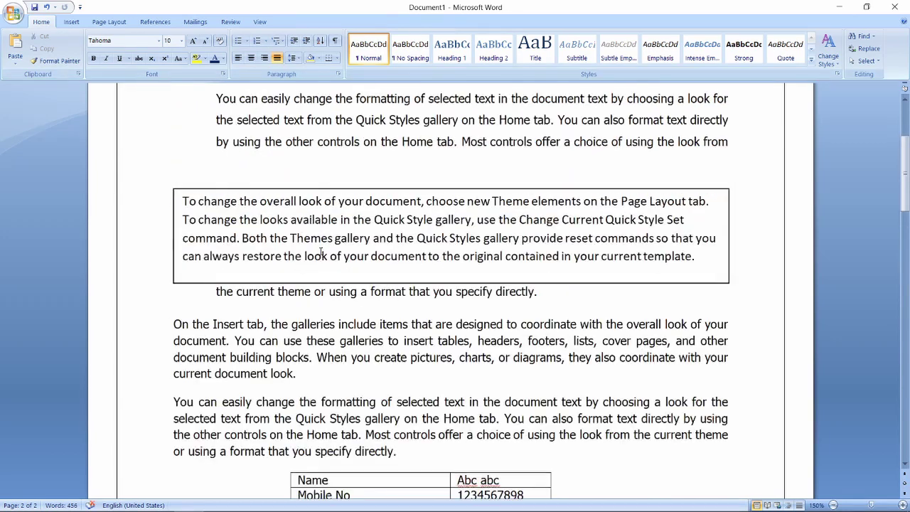
{"action": "scroll", "coordinate": [320, 245], "scroll_direction": "up", "scroll_amount": 3}
{"action": "scroll", "coordinate": [320, 244], "scroll_direction": "down", "scroll_amount": 3}
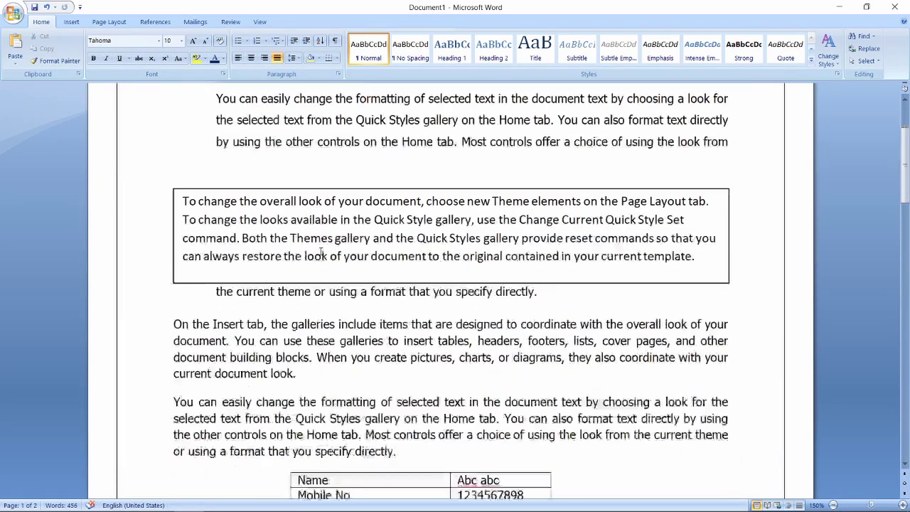
{"action": "scroll", "coordinate": [285, 242], "scroll_direction": "down", "scroll_amount": 1}
{"action": "scroll", "coordinate": [249, 239], "scroll_direction": "down", "scroll_amount": 1}
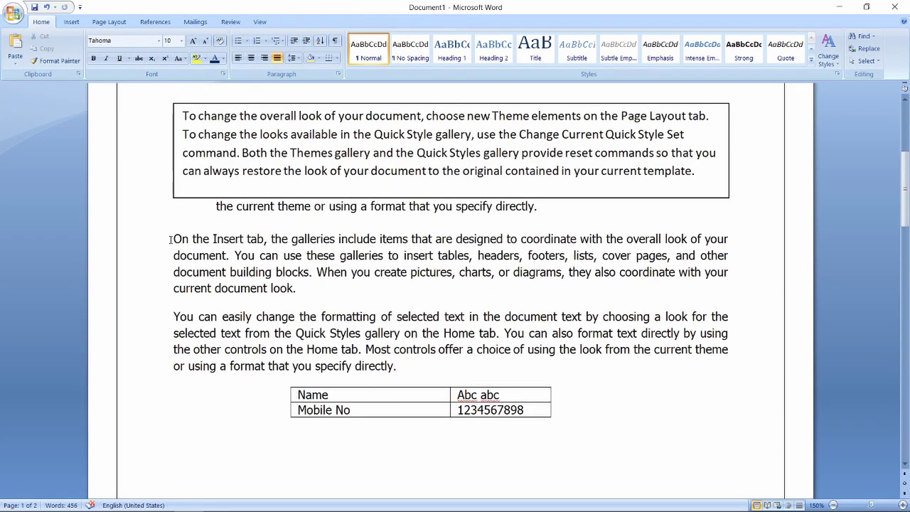
Step: Shade the paragraph starting 'On the Insert tab' with Yellow from Standard Colors
{"action": "left_click_drag", "start_coordinate": [174, 239], "coordinate": [303, 288]}
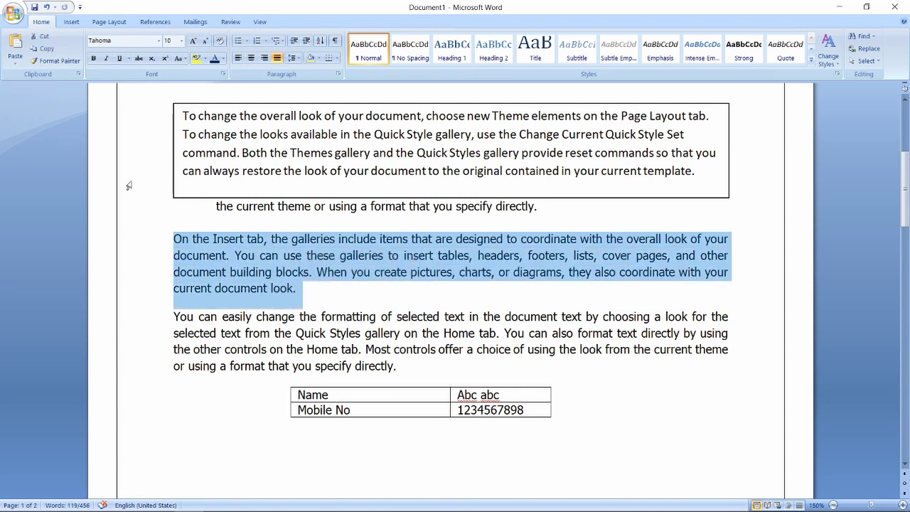
{"action": "left_click", "coordinate": [318, 58]}
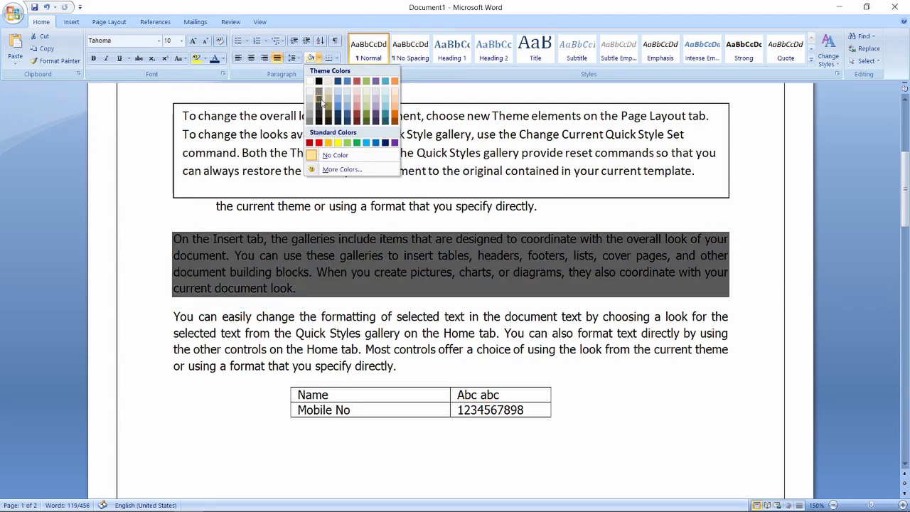
{"action": "left_click", "coordinate": [337, 143]}
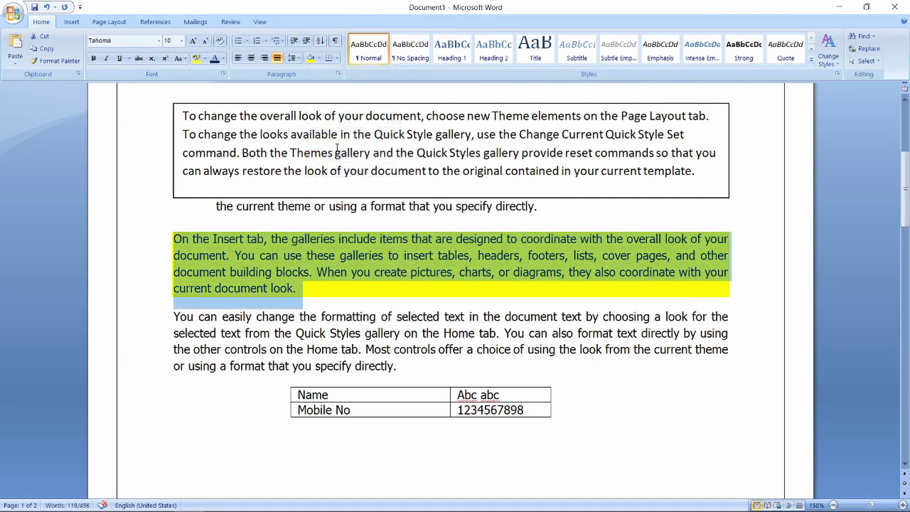
{"action": "left_click", "coordinate": [311, 296]}
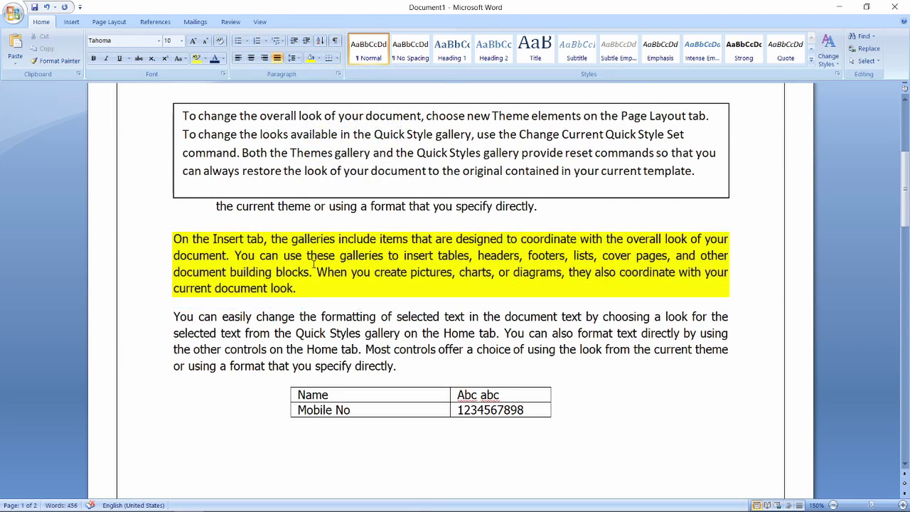
{"action": "scroll", "coordinate": [304, 260], "scroll_direction": "down", "scroll_amount": 10}
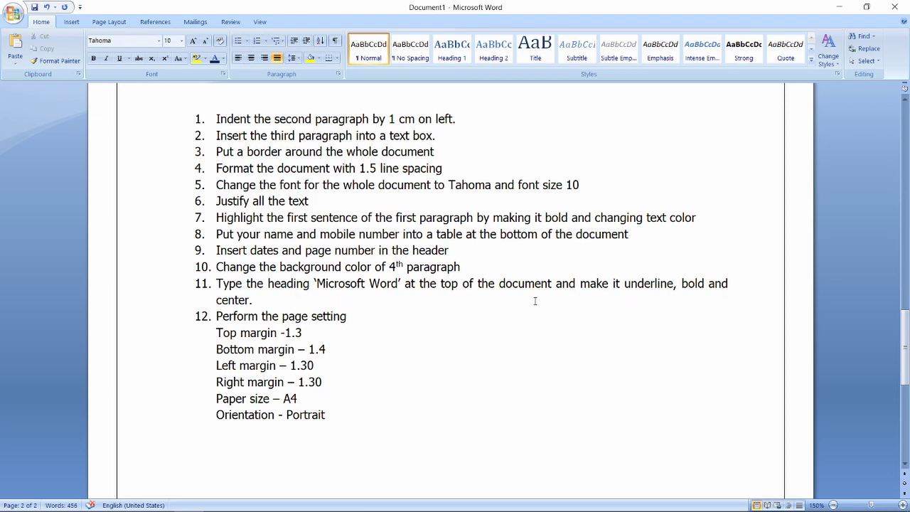
Step: Insert a new line before the first paragraph and type 'MICROSOFT WORD' on it
{"action": "scroll", "coordinate": [334, 297], "scroll_direction": "up", "scroll_amount": 6}
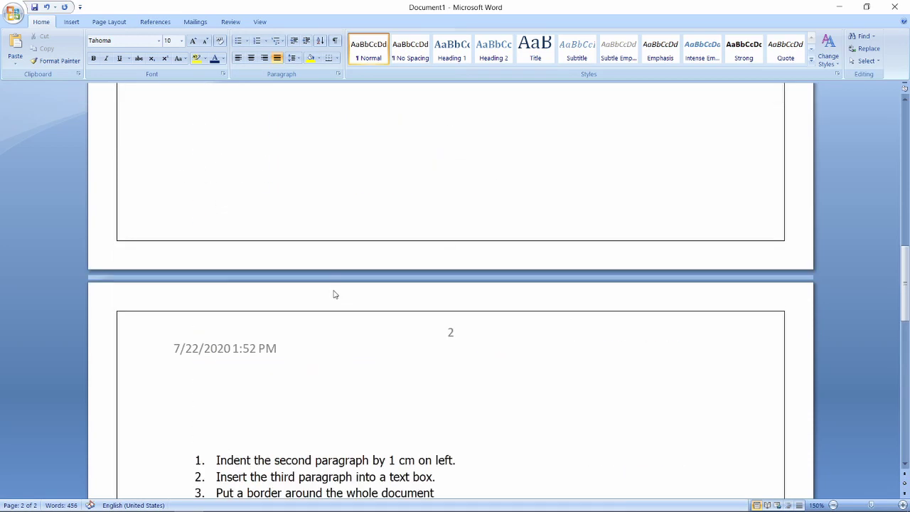
{"action": "scroll", "coordinate": [334, 295], "scroll_direction": "up", "scroll_amount": 6}
{"action": "scroll", "coordinate": [336, 290], "scroll_direction": "up", "scroll_amount": 4}
{"action": "scroll", "coordinate": [337, 286], "scroll_direction": "up", "scroll_amount": 4}
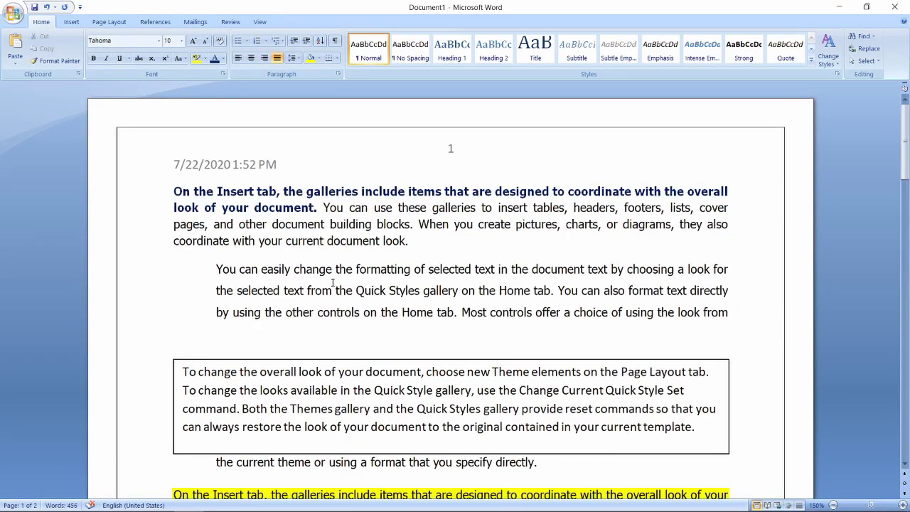
{"action": "left_click", "coordinate": [171, 191]}
{"action": "key", "text": "Return"}
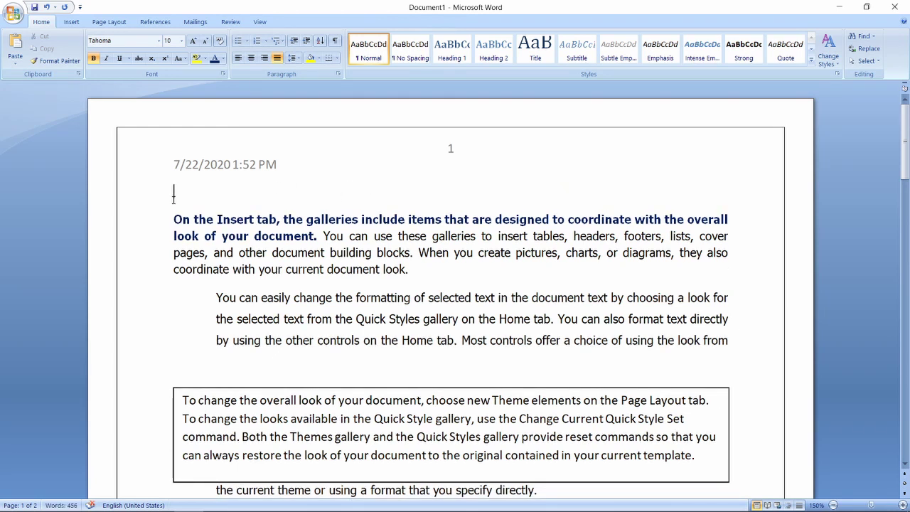
{"action": "type", "text": "MI"}
{"action": "type", "text": "CRO"}
{"action": "type", "text": "SOFT "}
{"action": "type", "text": "WOR"}
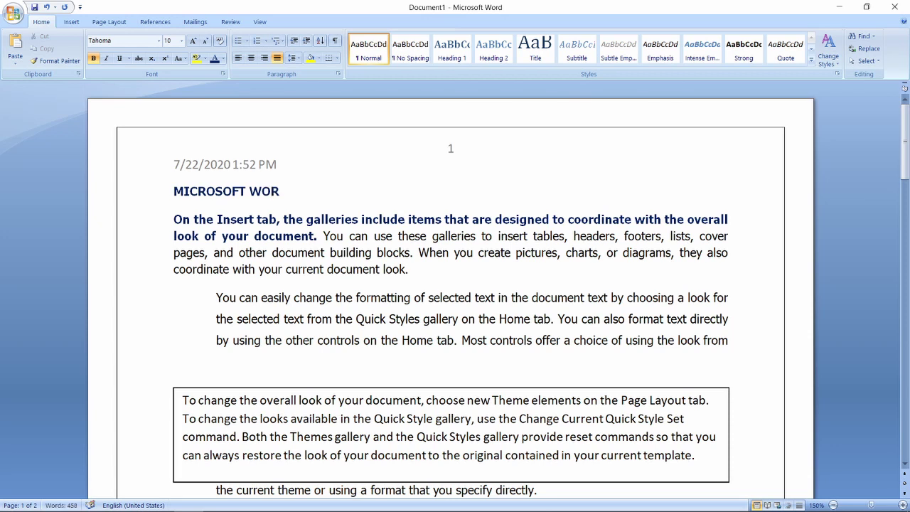
{"action": "type", "text": "D"}
Step: Centre and underline the MICROSOFT WORD heading, with Automatic black colour at 14 pt
{"action": "triple_click", "coordinate": [233, 197]}
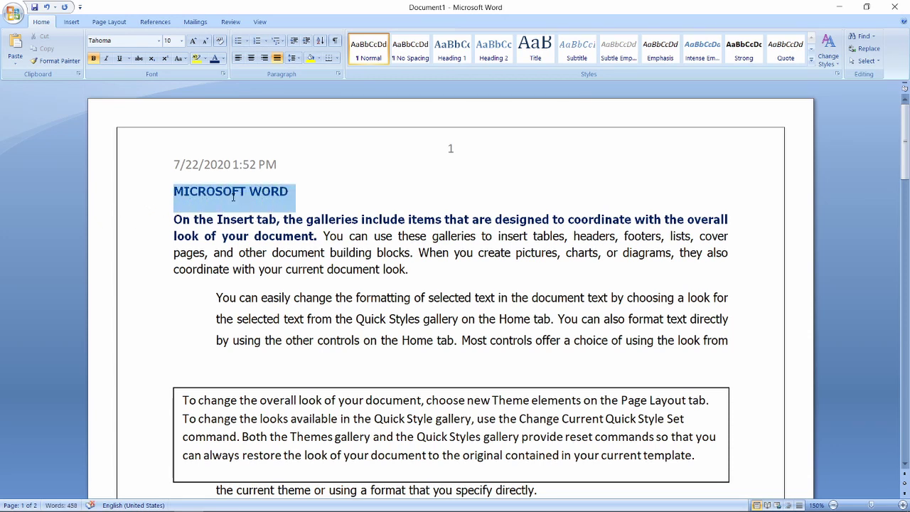
{"action": "left_click", "coordinate": [252, 58]}
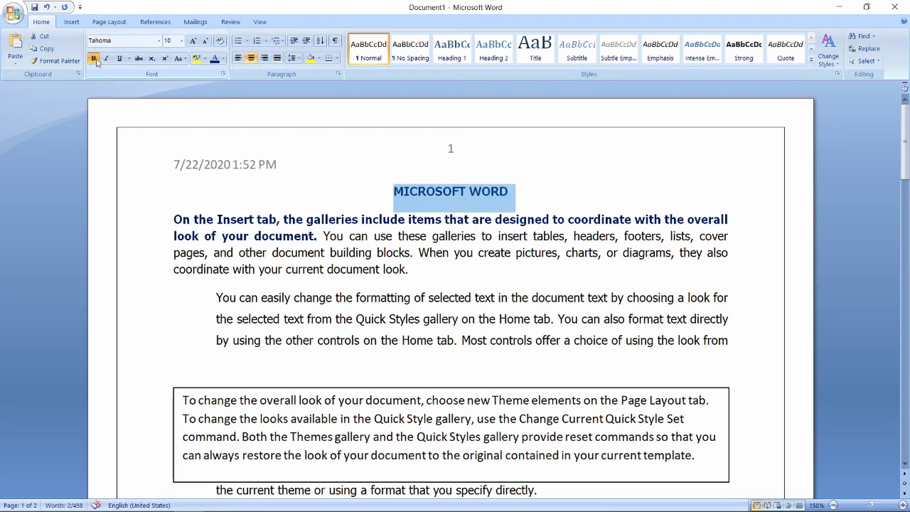
{"action": "left_click", "coordinate": [121, 58]}
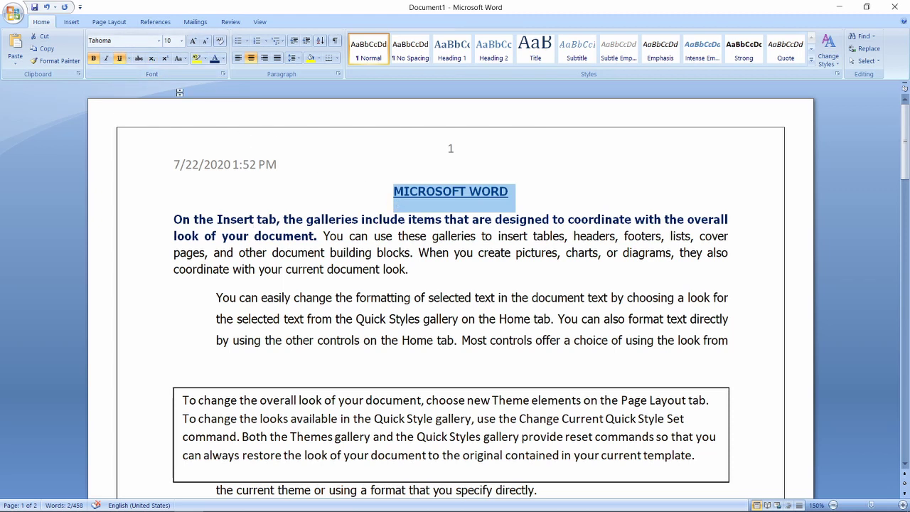
{"action": "left_click", "coordinate": [222, 58]}
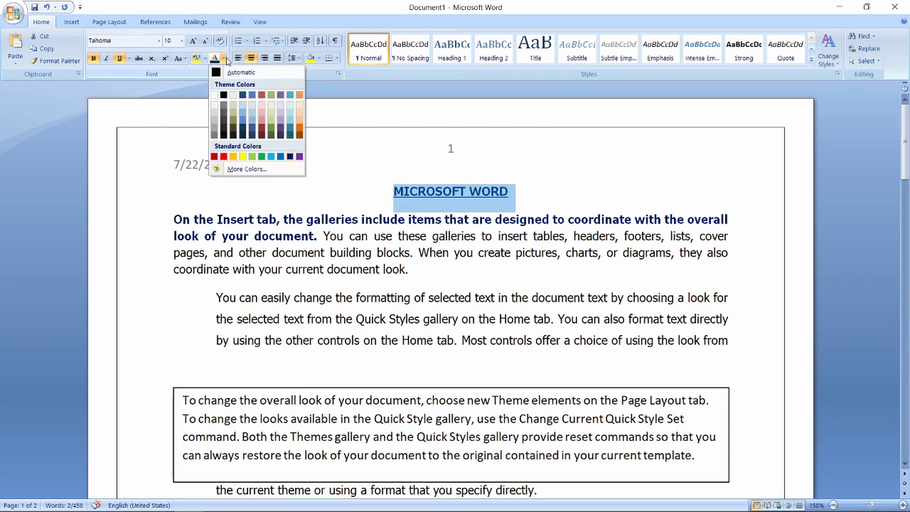
{"action": "left_click", "coordinate": [217, 74]}
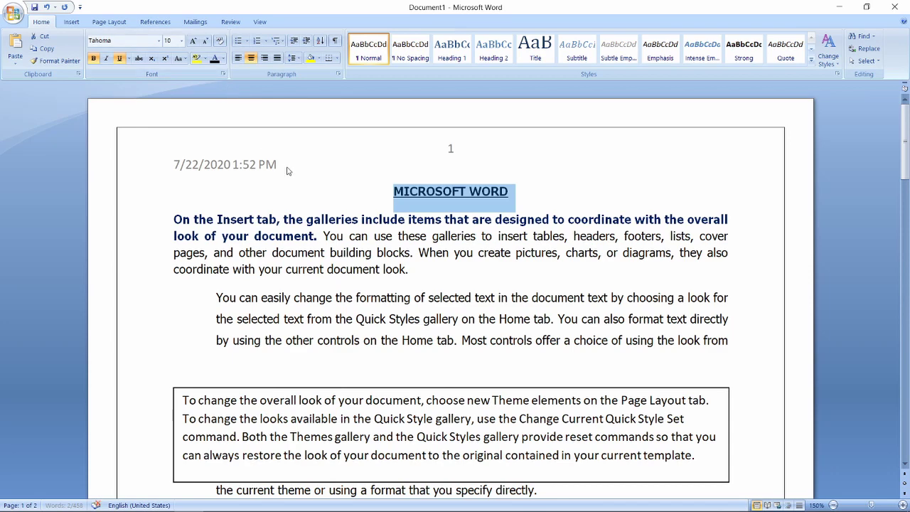
{"action": "left_click", "coordinate": [181, 42]}
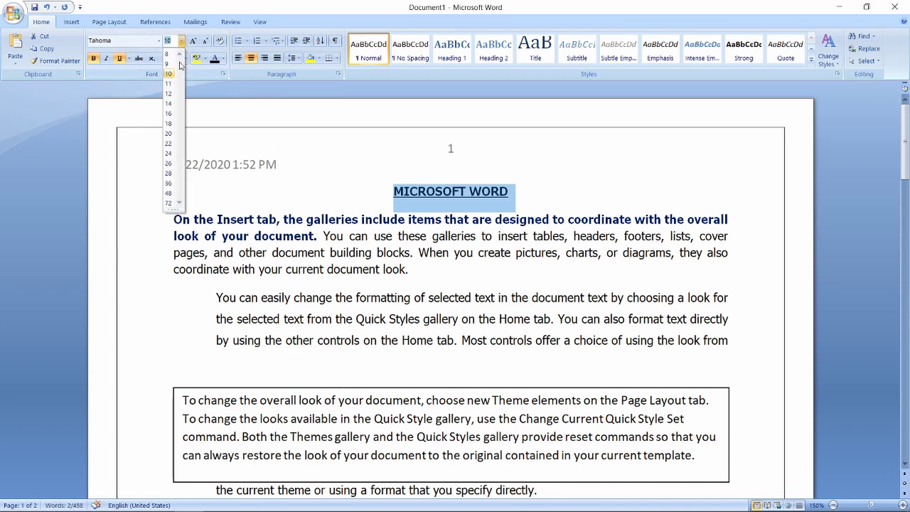
{"action": "left_click", "coordinate": [169, 104]}
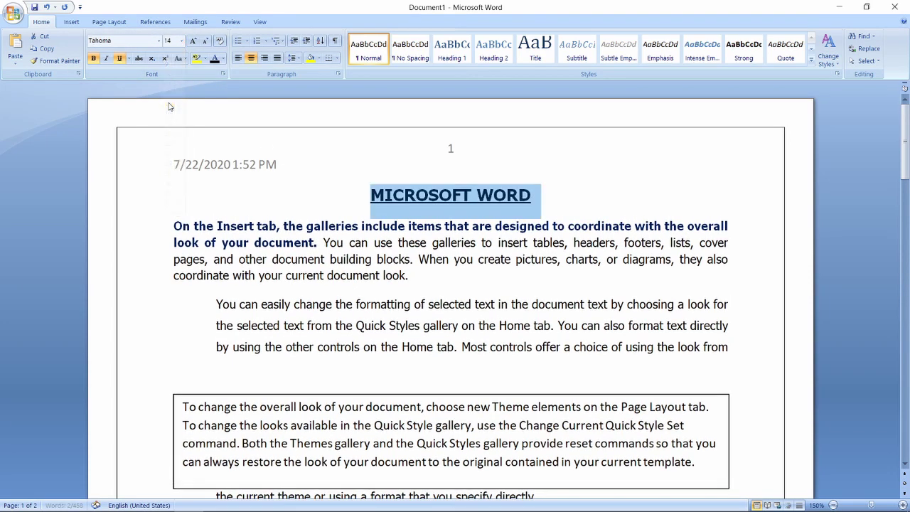
{"action": "left_click", "coordinate": [333, 202]}
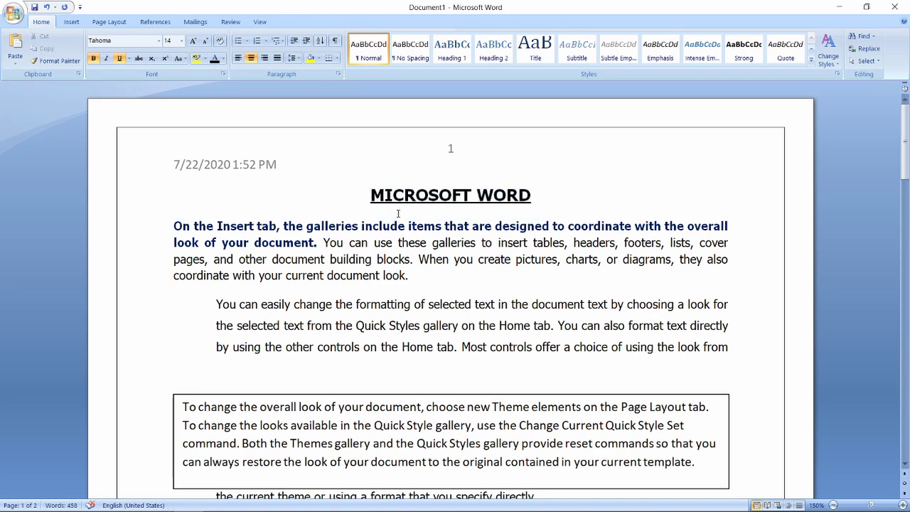
{"action": "scroll", "coordinate": [388, 328], "scroll_direction": "down", "scroll_amount": 4}
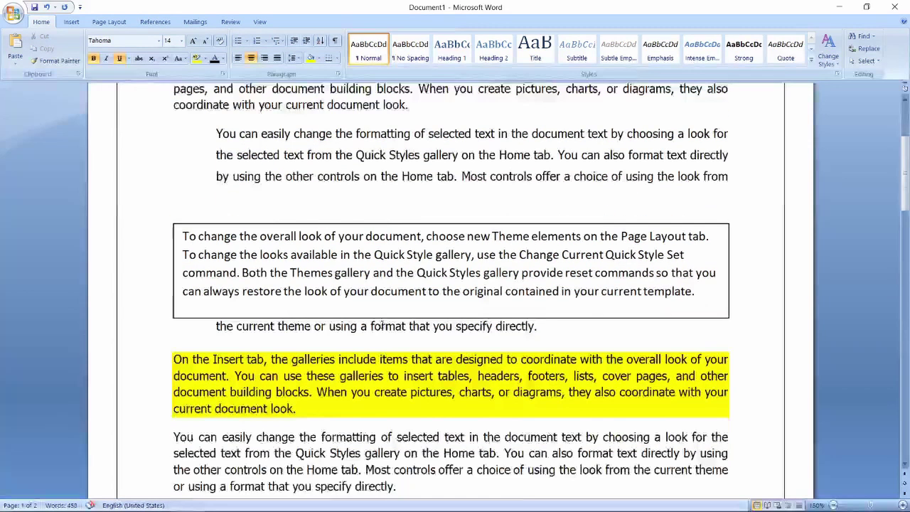
{"action": "scroll", "coordinate": [384, 323], "scroll_direction": "down", "scroll_amount": 8}
{"action": "scroll", "coordinate": [384, 323], "scroll_direction": "down", "scroll_amount": 8}
{"action": "scroll", "coordinate": [390, 329], "scroll_direction": "down", "scroll_amount": 5}
{"action": "scroll", "coordinate": [390, 330], "scroll_direction": "down", "scroll_amount": 4}
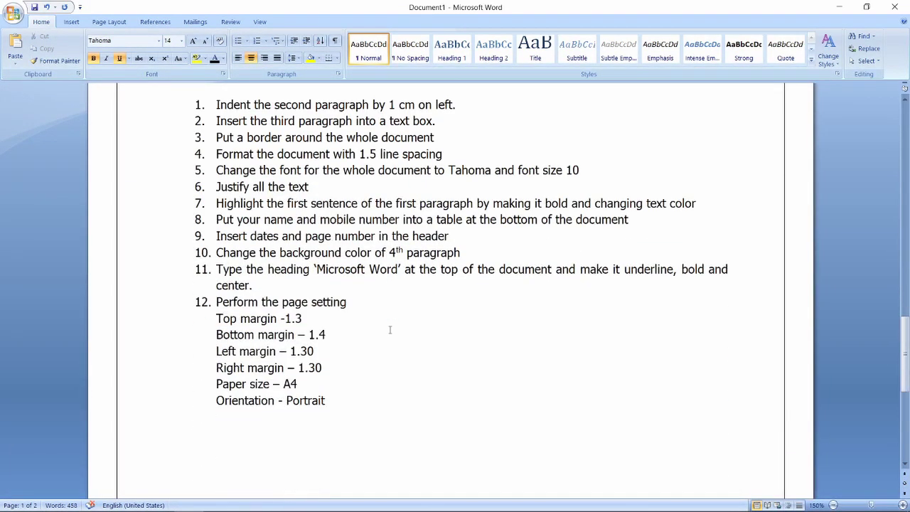
{"action": "scroll", "coordinate": [389, 330], "scroll_direction": "down", "scroll_amount": 1}
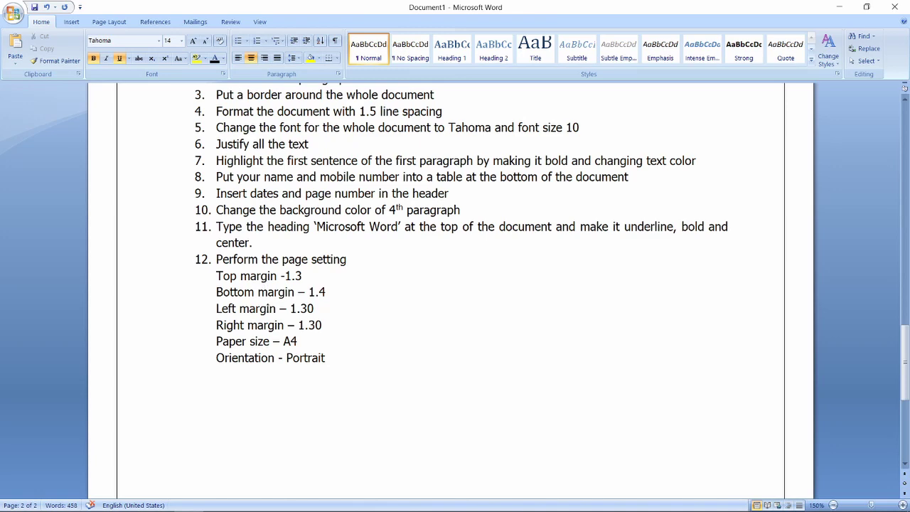
{"action": "scroll", "coordinate": [267, 309], "scroll_direction": "up", "scroll_amount": 6}
{"action": "scroll", "coordinate": [267, 309], "scroll_direction": "up", "scroll_amount": 8}
{"action": "scroll", "coordinate": [267, 306], "scroll_direction": "up", "scroll_amount": 3}
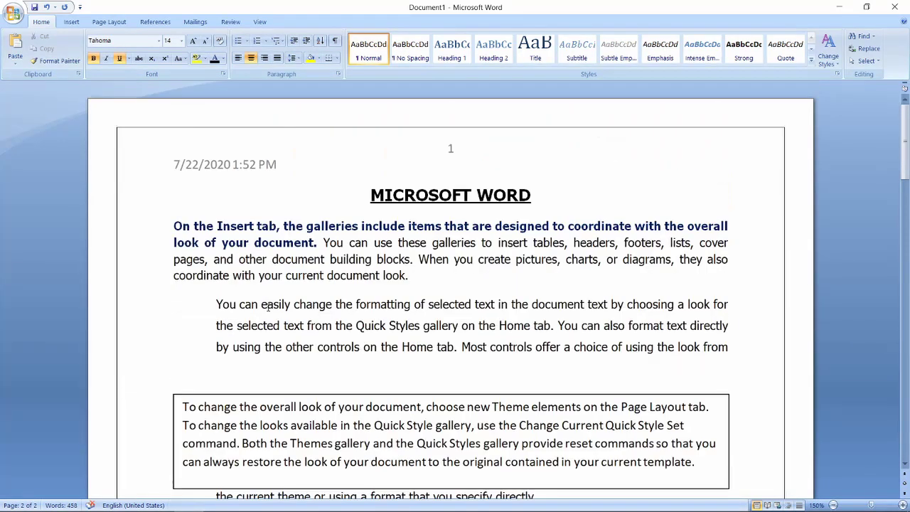
{"action": "left_click", "coordinate": [339, 75]}
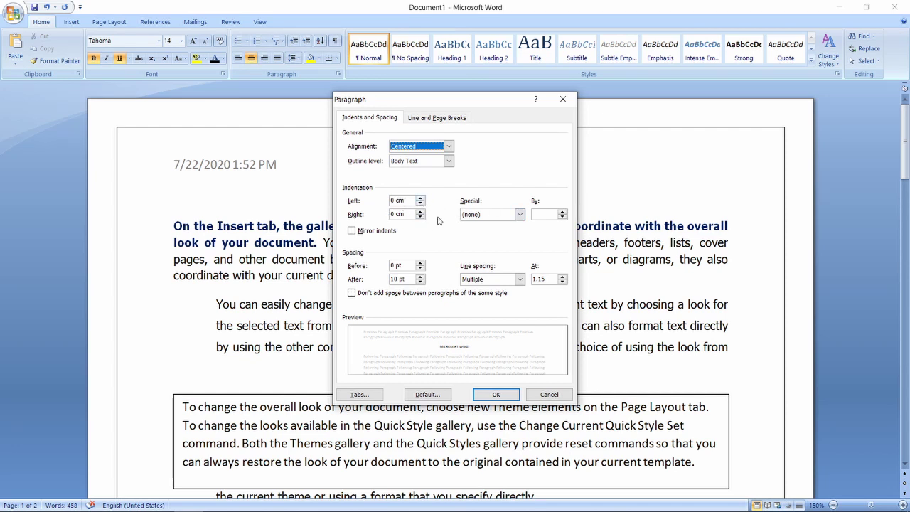
{"action": "left_click", "coordinate": [548, 396]}
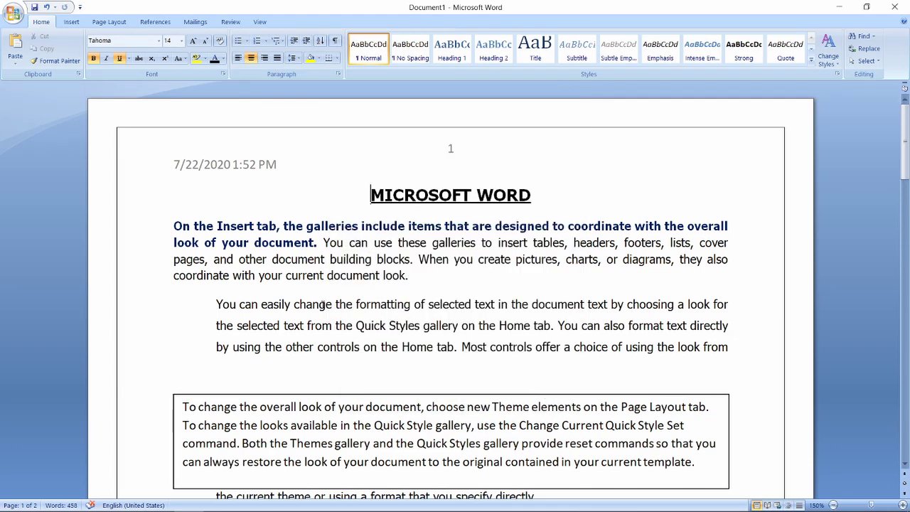
Step: Set the page orientation to Portrait and the paper size to A4
{"action": "left_click", "coordinate": [109, 22]}
{"action": "left_click", "coordinate": [112, 50]}
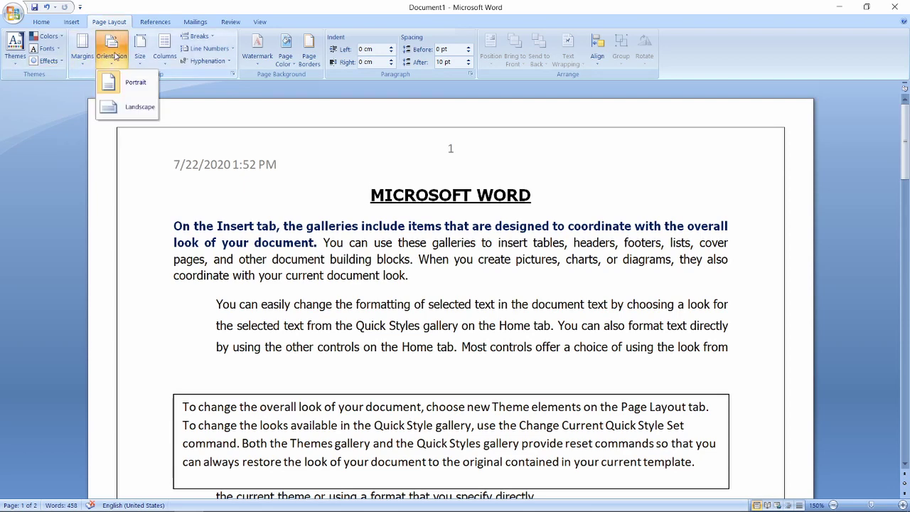
{"action": "left_click", "coordinate": [132, 108]}
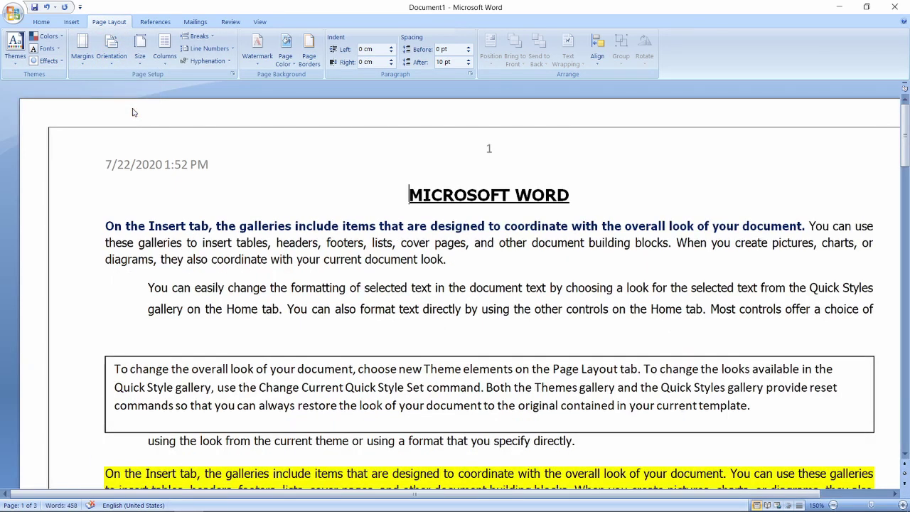
{"action": "left_click", "coordinate": [111, 53]}
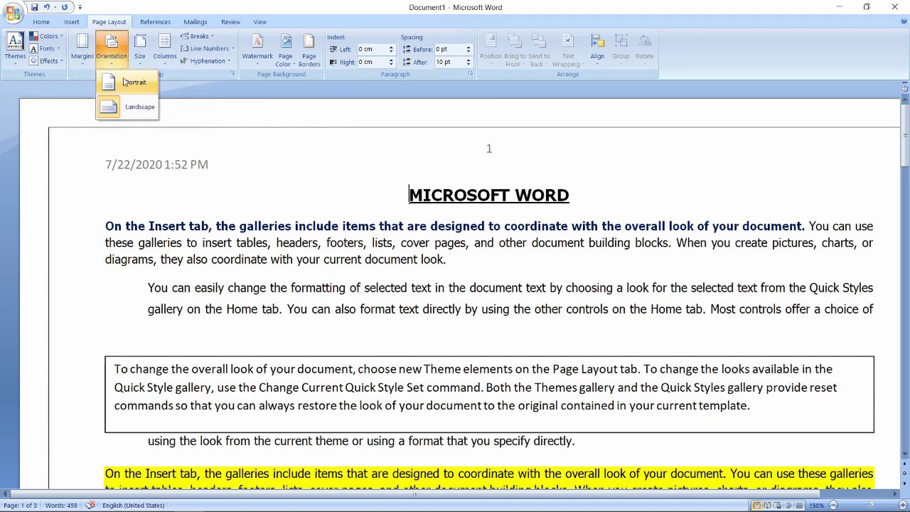
{"action": "left_click", "coordinate": [128, 83]}
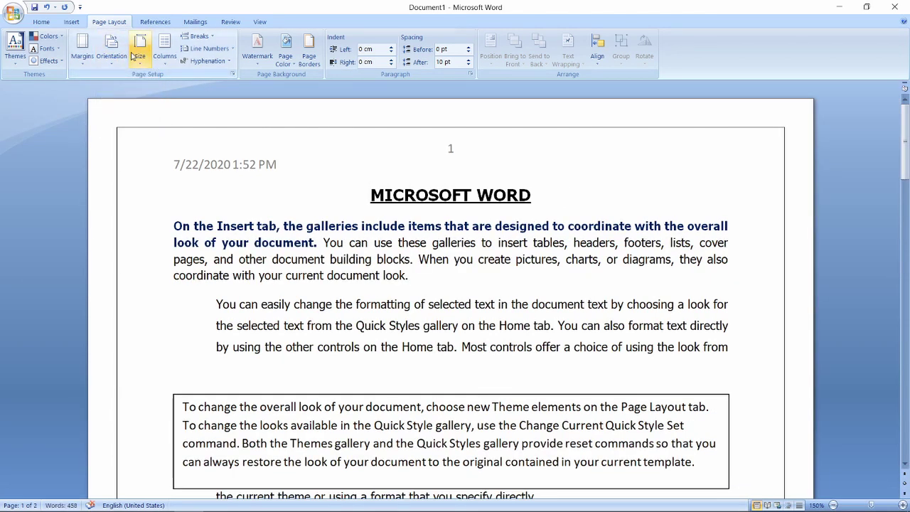
{"action": "left_click", "coordinate": [138, 52]}
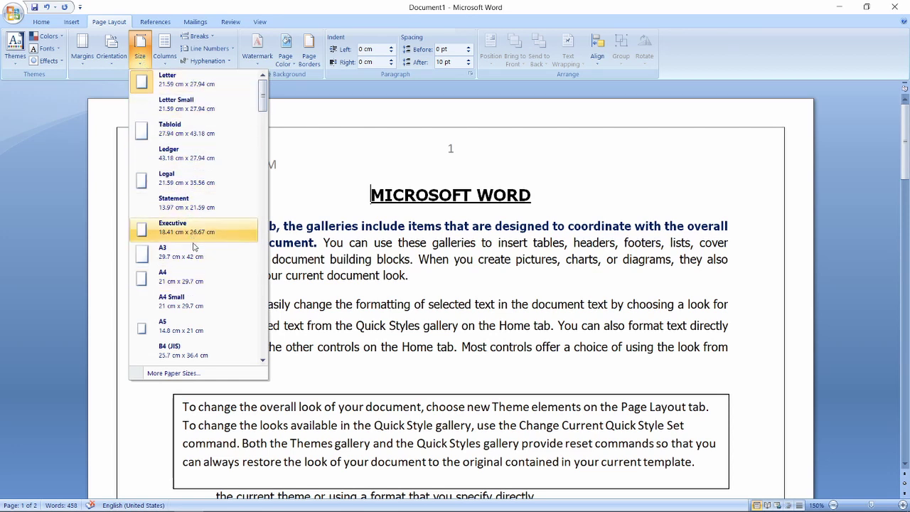
{"action": "left_click", "coordinate": [189, 278]}
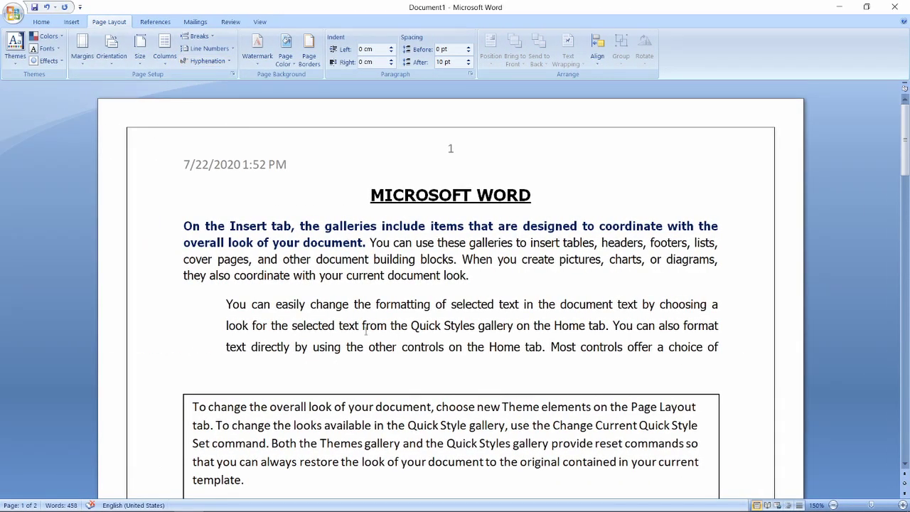
{"action": "scroll", "coordinate": [367, 329], "scroll_direction": "down", "scroll_amount": 7}
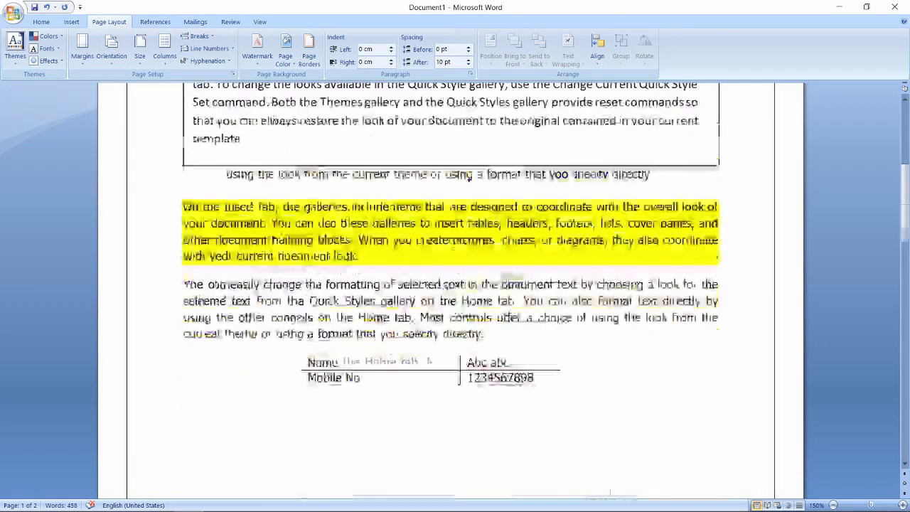
{"action": "scroll", "coordinate": [367, 329], "scroll_direction": "down", "scroll_amount": 6}
{"action": "scroll", "coordinate": [366, 331], "scroll_direction": "down", "scroll_amount": 8}
{"action": "scroll", "coordinate": [367, 333], "scroll_direction": "down", "scroll_amount": 5}
{"action": "scroll", "coordinate": [367, 331], "scroll_direction": "down", "scroll_amount": 5}
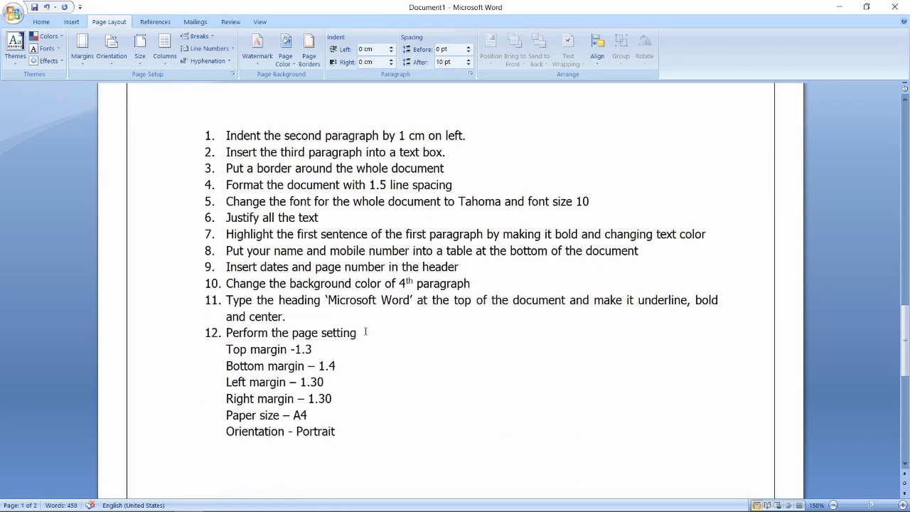
{"action": "scroll", "coordinate": [367, 333], "scroll_direction": "down", "scroll_amount": 4}
{"action": "scroll", "coordinate": [366, 332], "scroll_direction": "up", "scroll_amount": 10}
{"action": "scroll", "coordinate": [366, 332], "scroll_direction": "up", "scroll_amount": 5}
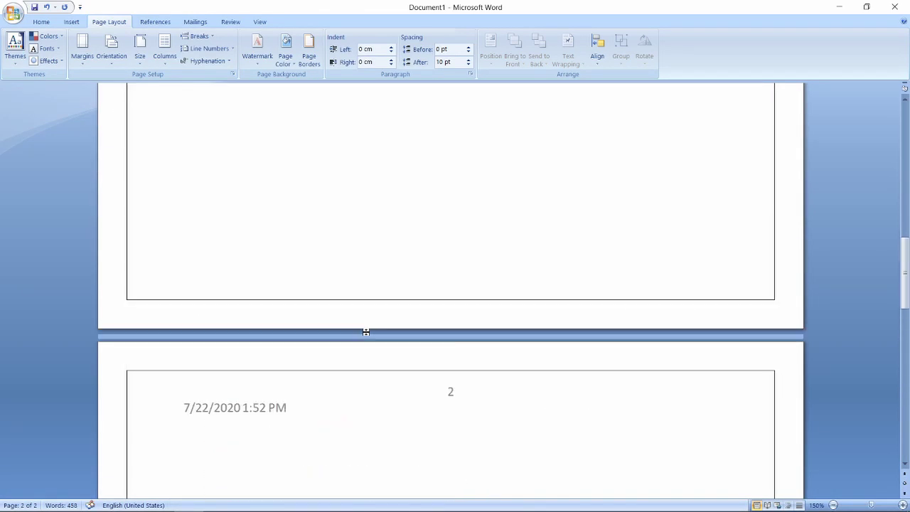
{"action": "scroll", "coordinate": [367, 333], "scroll_direction": "up", "scroll_amount": 7}
{"action": "scroll", "coordinate": [367, 332], "scroll_direction": "up", "scroll_amount": 2}
{"action": "scroll", "coordinate": [367, 331], "scroll_direction": "up", "scroll_amount": 10}
{"action": "scroll", "coordinate": [367, 329], "scroll_direction": "up", "scroll_amount": 2}
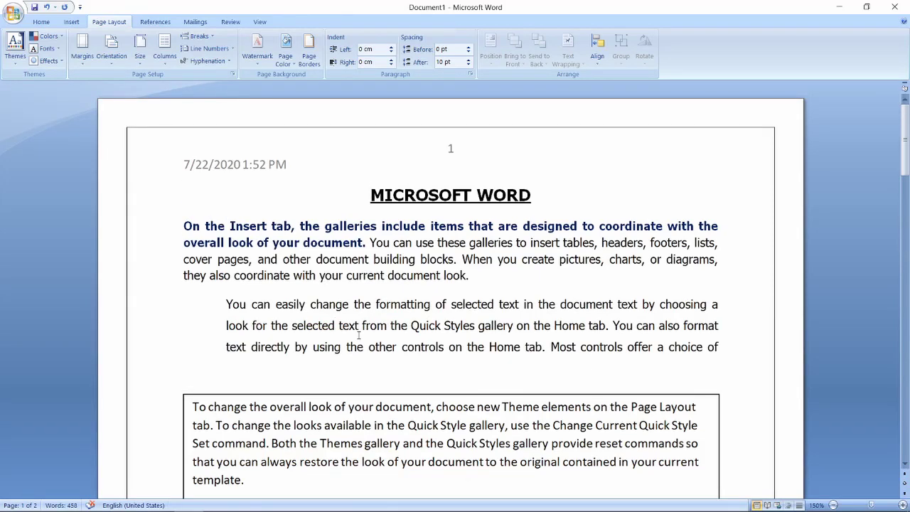
{"action": "scroll", "coordinate": [320, 322], "scroll_direction": "down", "scroll_amount": 9}
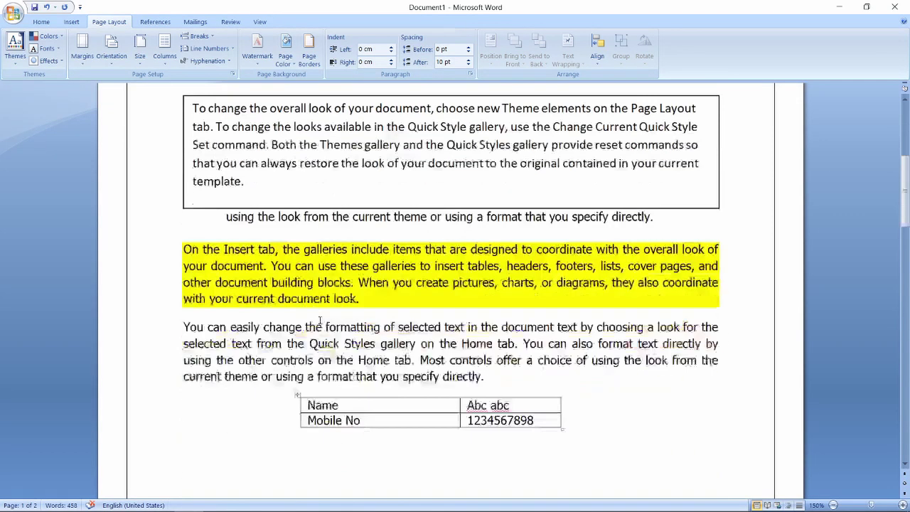
{"action": "scroll", "coordinate": [320, 322], "scroll_direction": "down", "scroll_amount": 5}
{"action": "scroll", "coordinate": [320, 321], "scroll_direction": "down", "scroll_amount": 10}
{"action": "scroll", "coordinate": [320, 320], "scroll_direction": "down", "scroll_amount": 5}
{"action": "scroll", "coordinate": [320, 320], "scroll_direction": "down", "scroll_amount": 2}
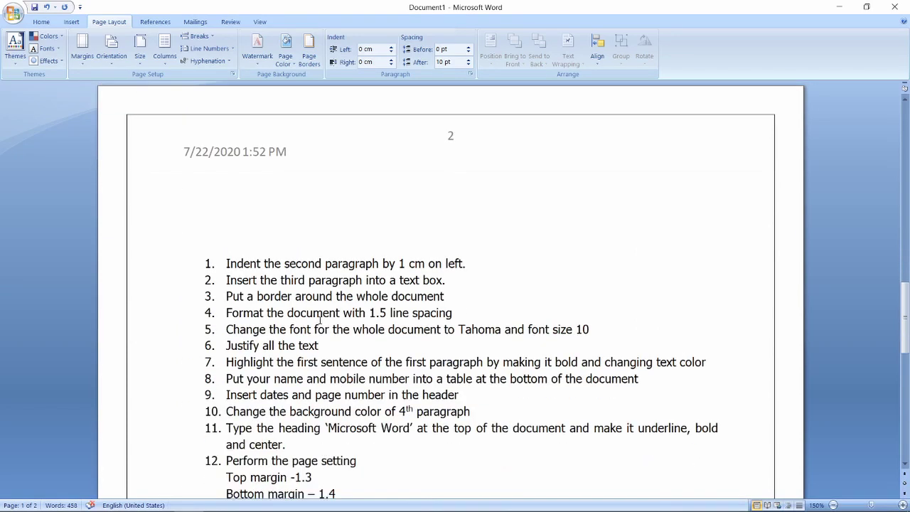
{"action": "scroll", "coordinate": [320, 320], "scroll_direction": "down", "scroll_amount": 3}
{"action": "scroll", "coordinate": [320, 320], "scroll_direction": "down", "scroll_amount": 1}
{"action": "scroll", "coordinate": [320, 320], "scroll_direction": "up", "scroll_amount": 1}
{"action": "scroll", "coordinate": [320, 321], "scroll_direction": "up", "scroll_amount": 2}
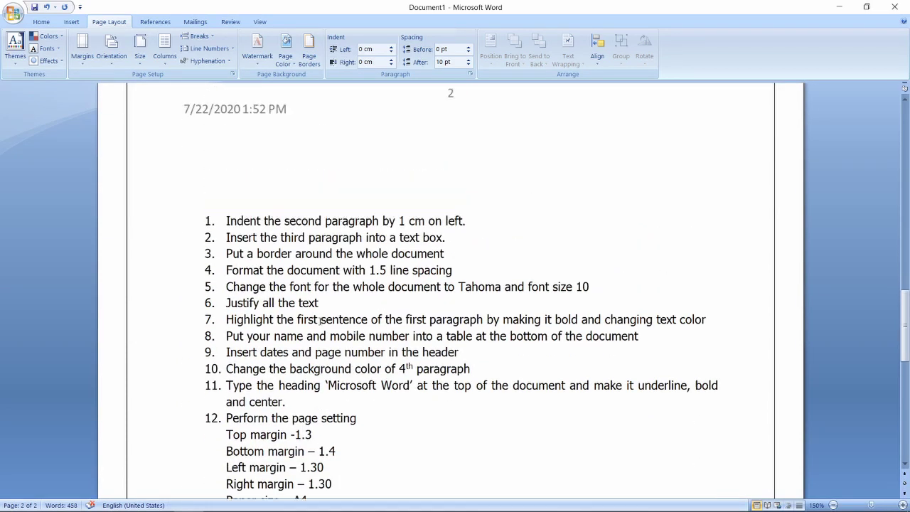
{"action": "scroll", "coordinate": [320, 321], "scroll_direction": "up", "scroll_amount": 1}
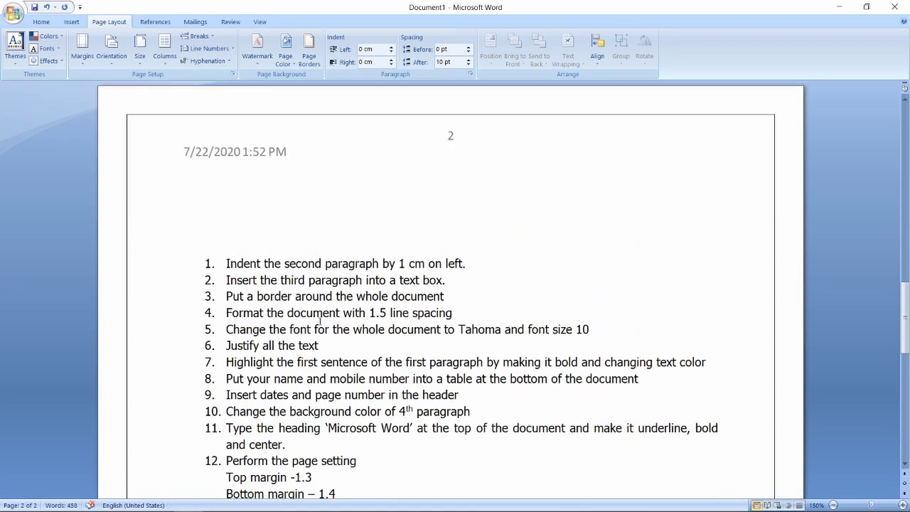